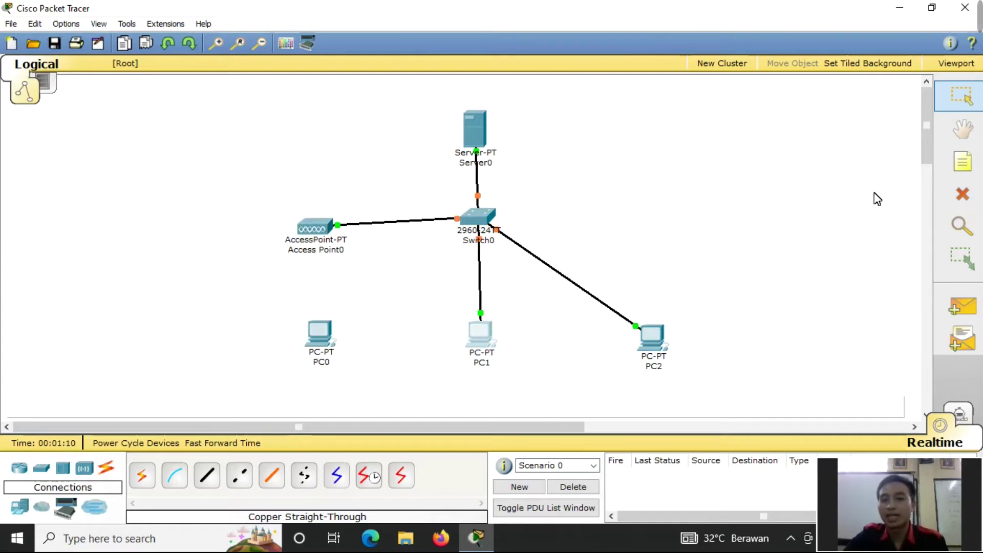
- Add a two-line note '192.168.1.1 / 192.168.1.2' beside Server0
left_click(963, 162)
left_click(524, 134)
type("192.168.1.")
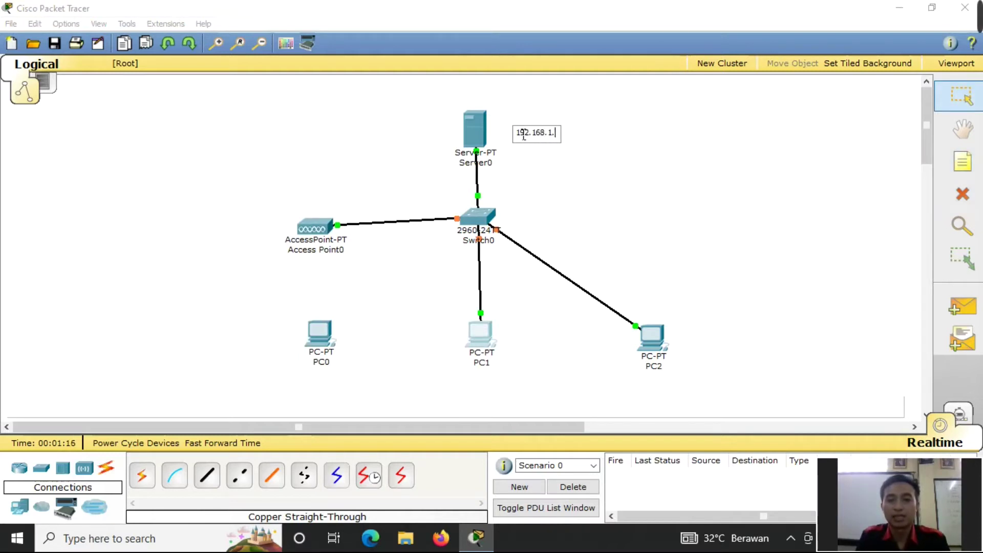
type("1")
key("Return")
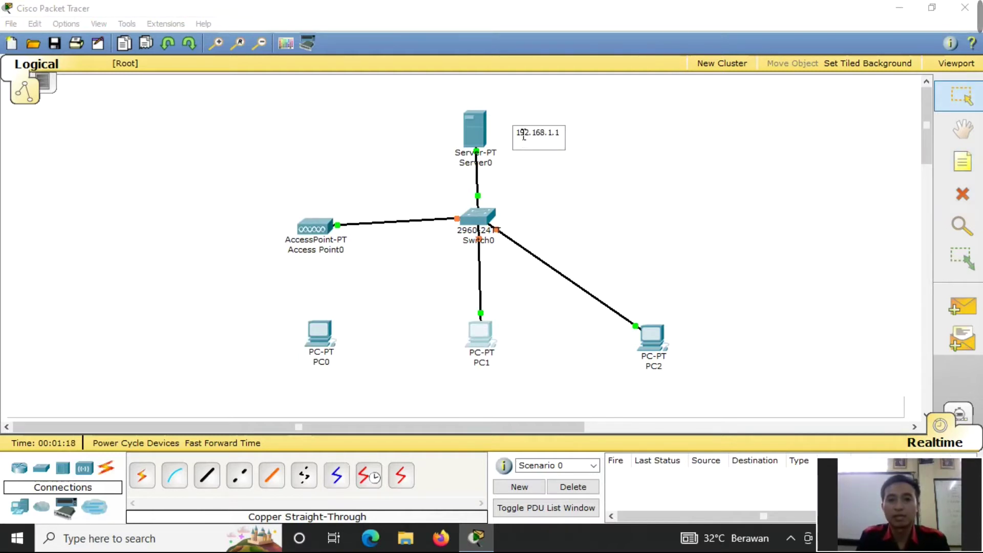
type("192.168")
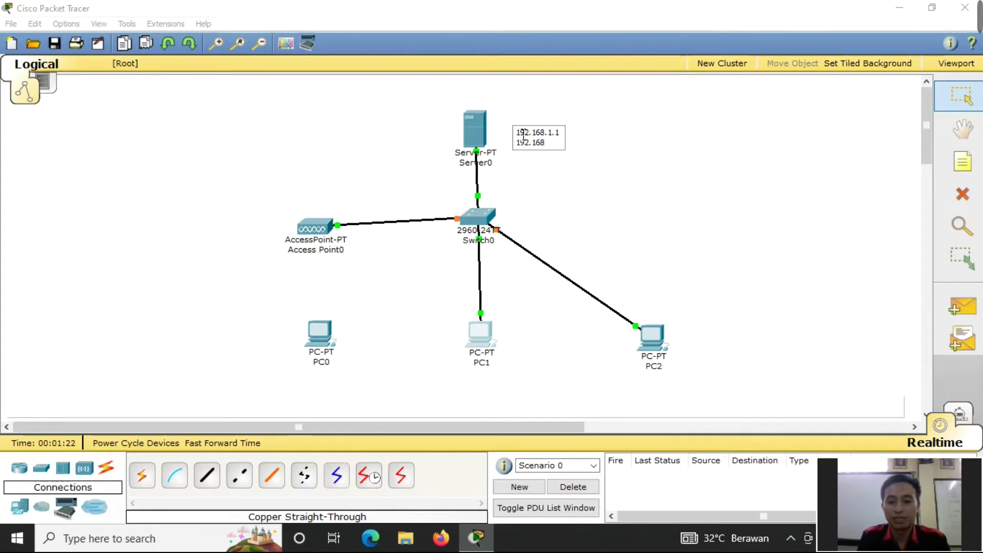
type(".1.2")
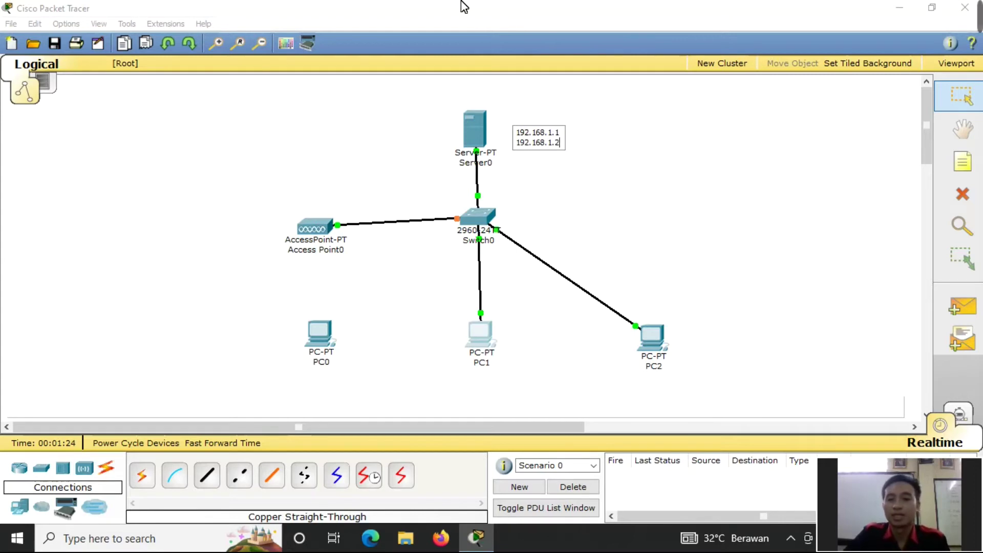
left_click(650, 224)
left_click_drag(549, 145, 533, 128)
- Label PC2 with the note 192.168.1.10 and PC1 with 192.168.1.11
left_click(963, 162)
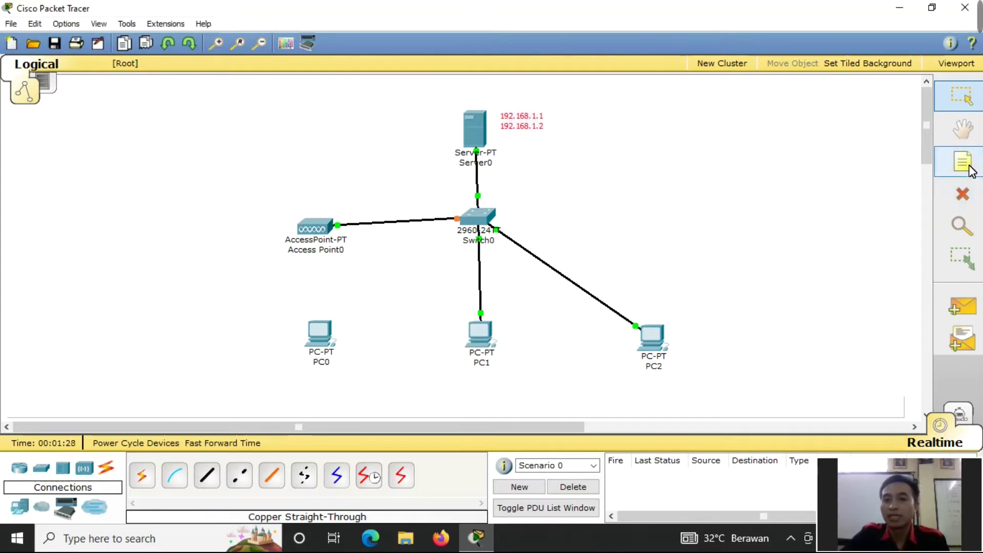
left_click(648, 308)
type("19")
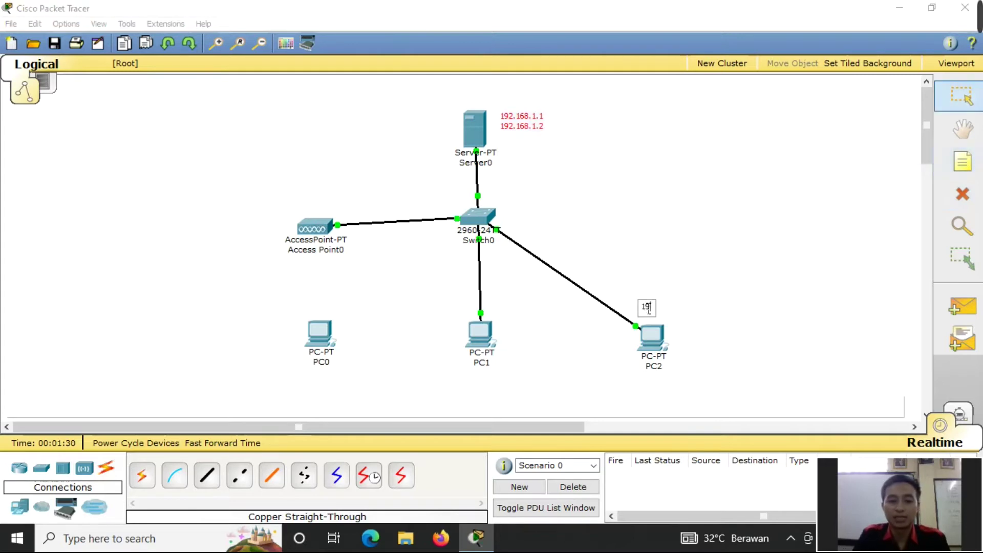
type("2.168.1.10")
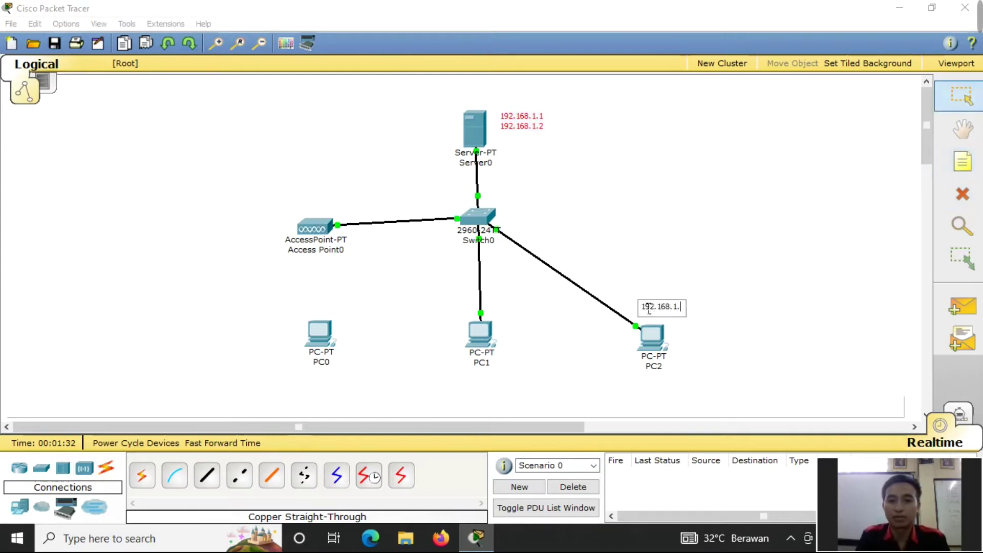
left_click(730, 344)
left_click(962, 163)
type("192.168.1.11")
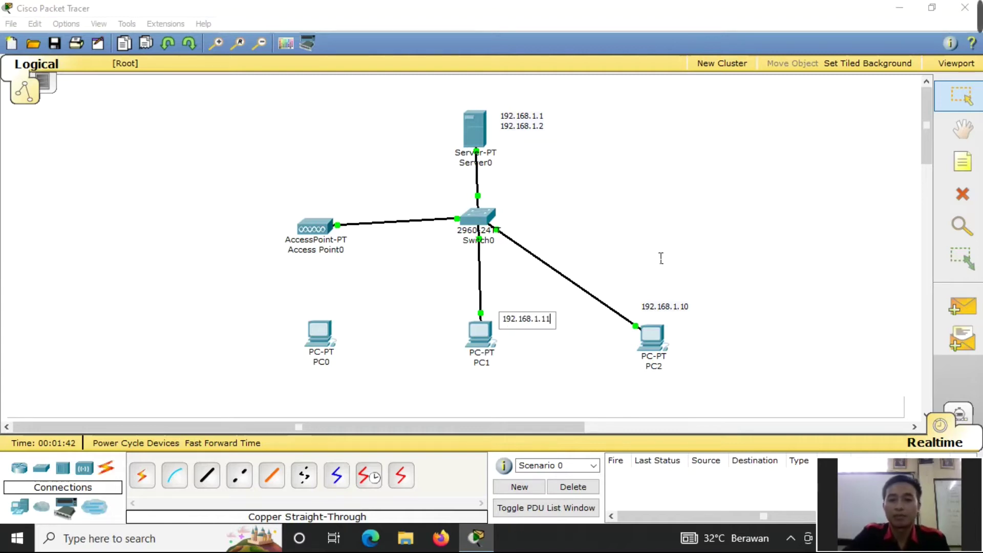
left_click(662, 258)
- Label PC0 with the note 192.168.1.12, then bring up Server0's settings window
left_click(963, 162)
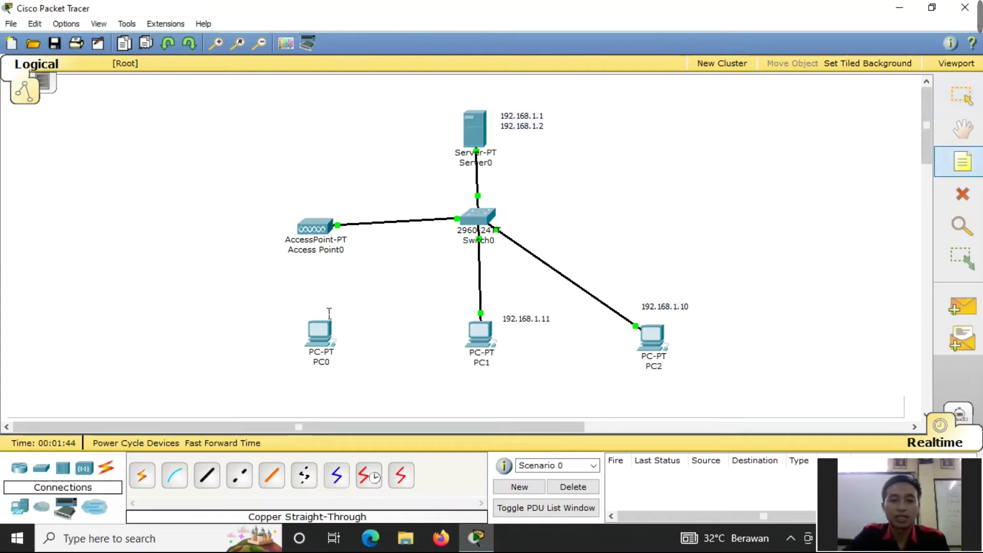
left_click(221, 340)
type("192.168")
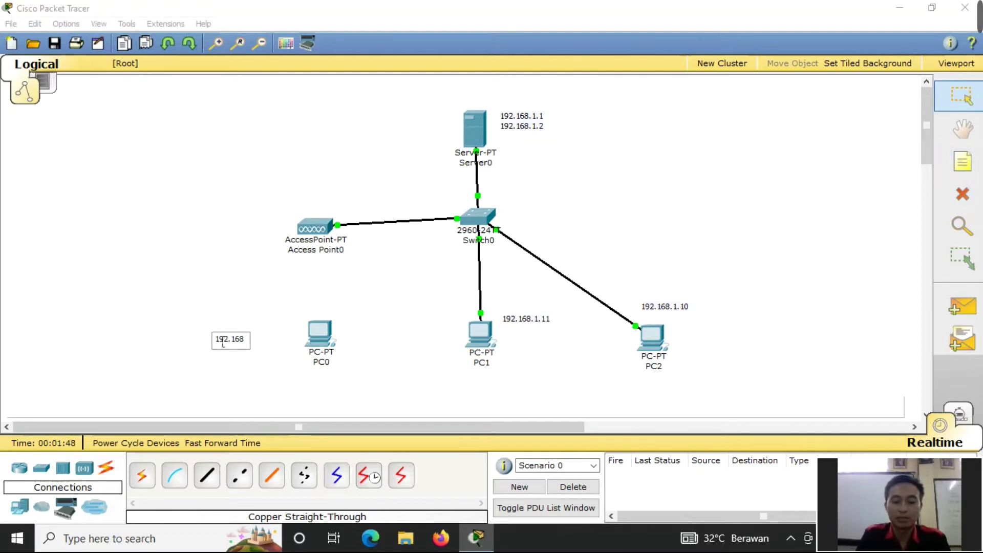
type(".1.12")
left_click(435, 356)
left_click_drag(254, 344, 277, 340)
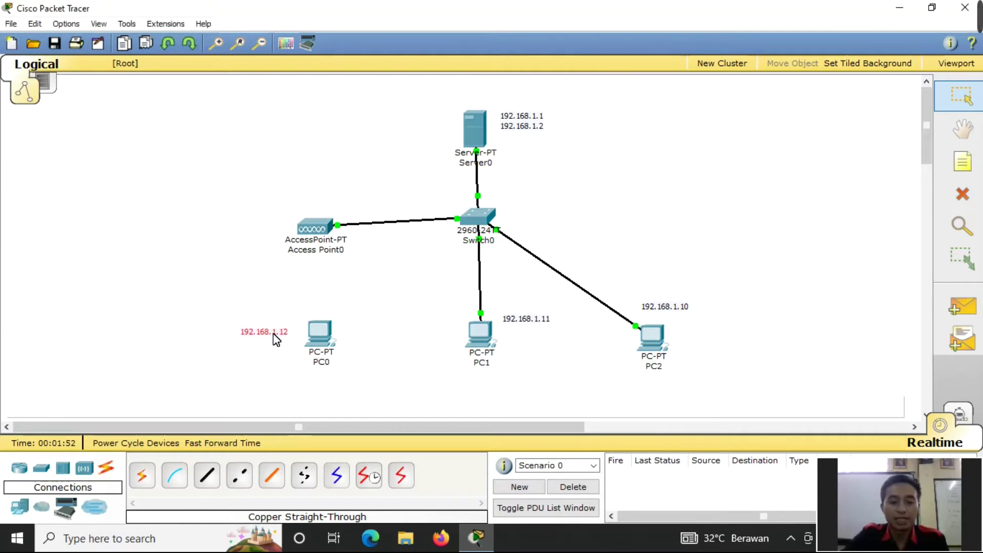
left_click(468, 134)
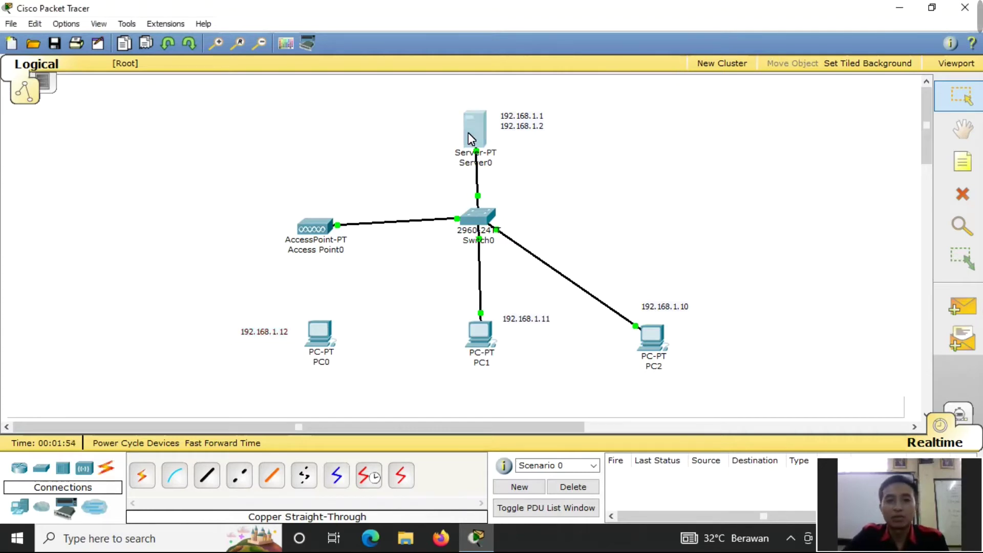
left_click_drag(280, 49, 557, 51)
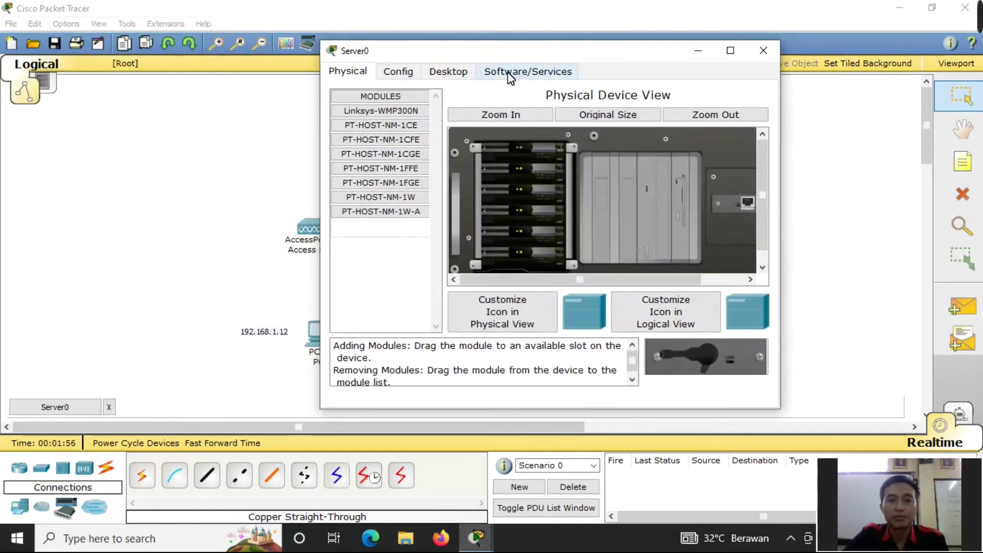
- In Server0's IP Configuration enter 192.168.1.1, gateway 192.168.1.2, DNS 8.8.8.8, then close
left_click(457, 74)
left_click(412, 136)
left_click(461, 207)
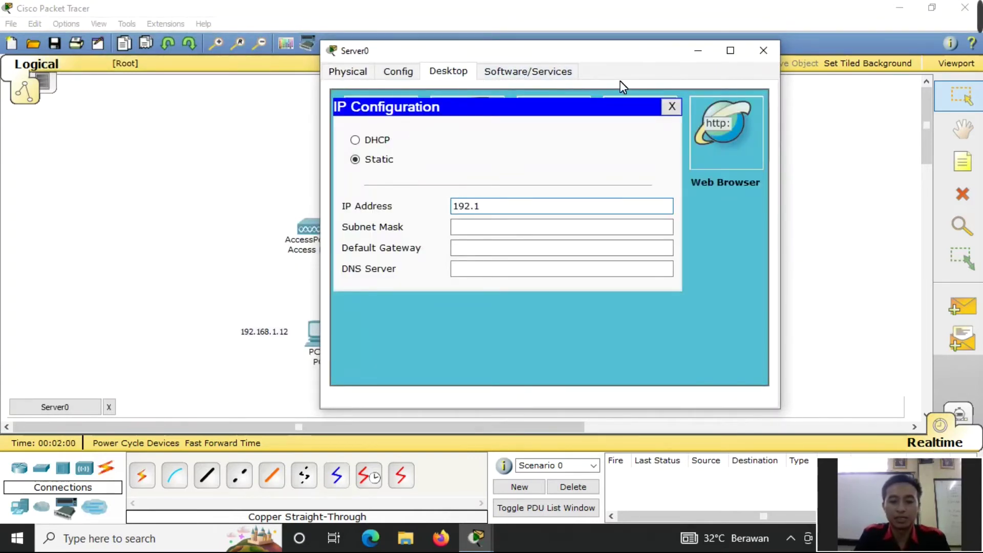
type("192.168.1.1")
key("Tab")
key("Tab")
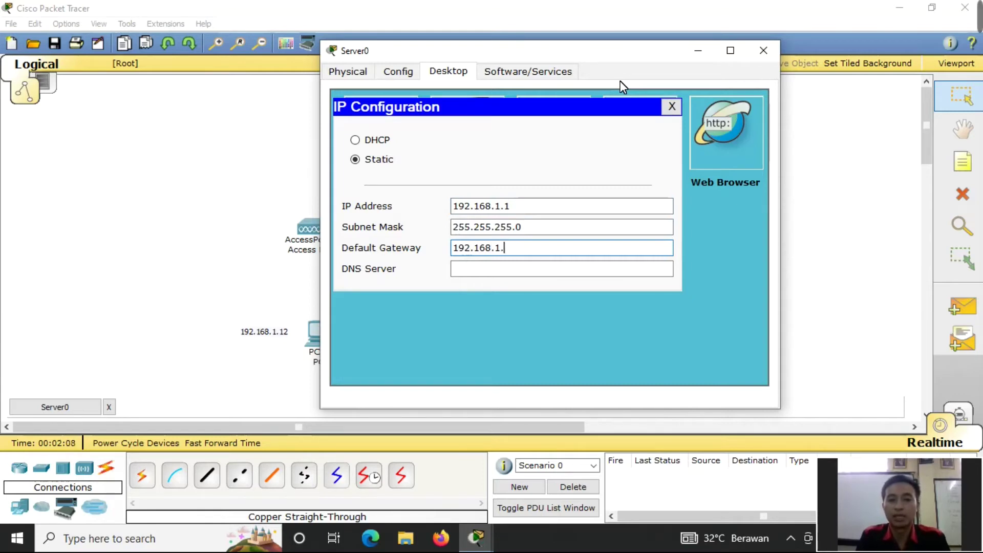
key("Tab")
type("8.8.8.")
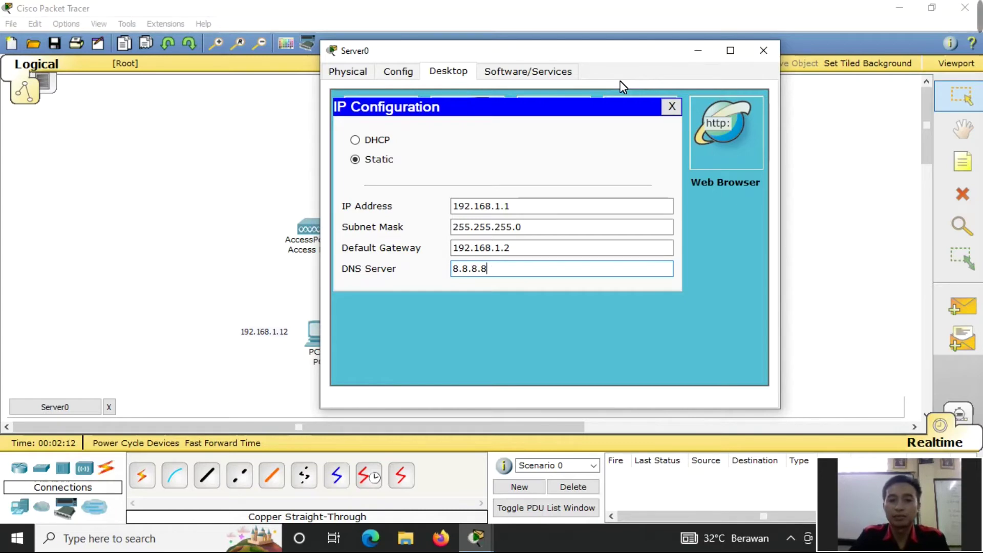
left_click(763, 50)
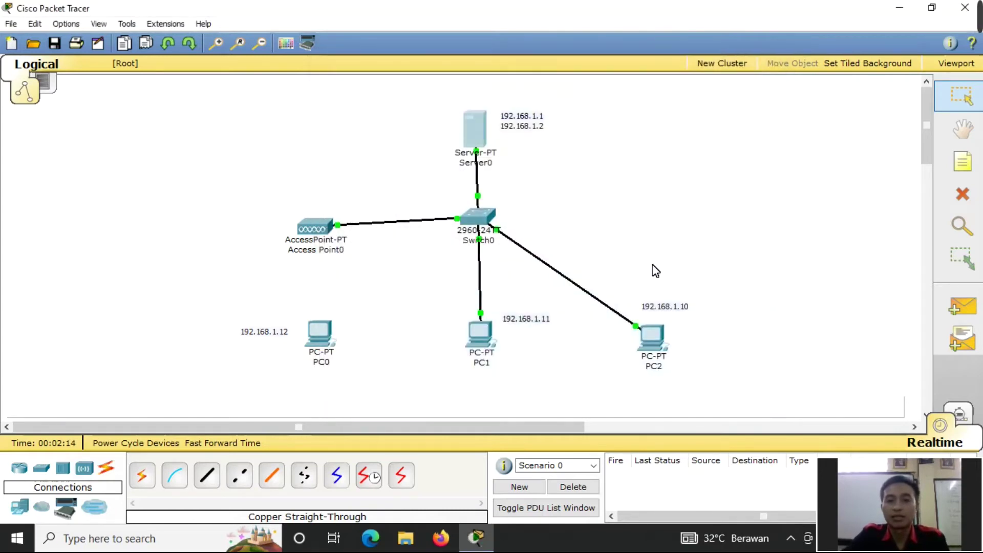
- Enter 192.168.1.10 as PC2's IP address in its IP Configuration
left_click(656, 340)
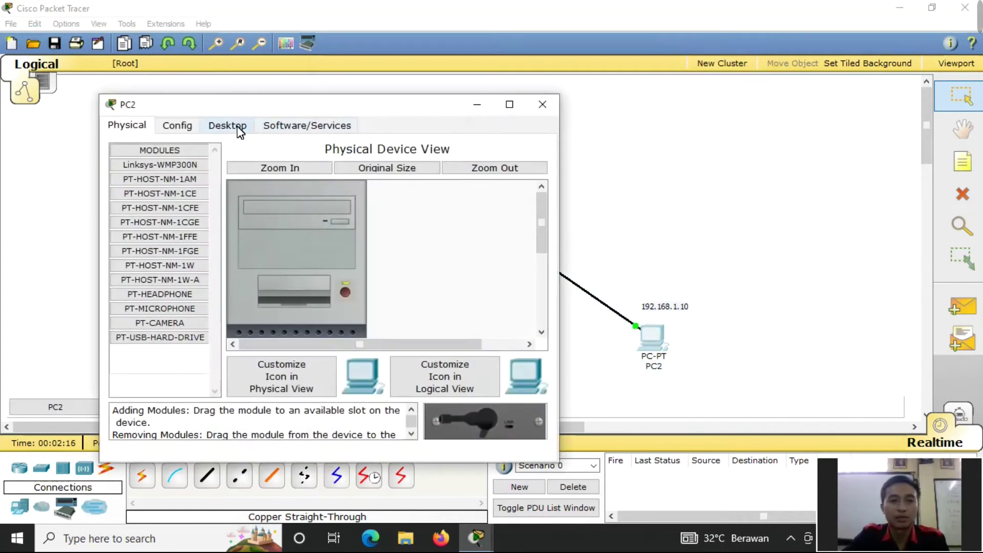
left_click(238, 127)
left_click_drag(333, 107, 461, 76)
left_click(307, 164)
left_click(391, 229)
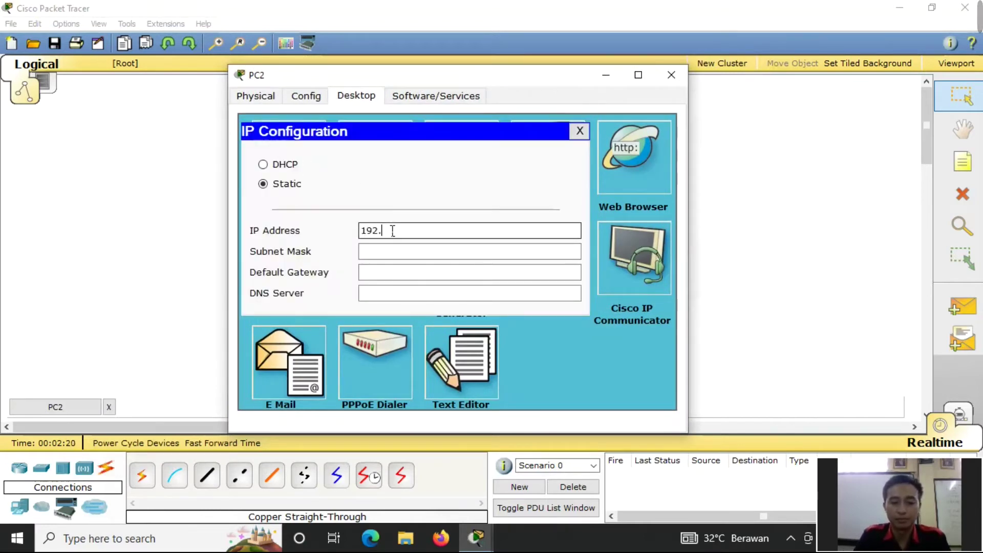
type("192.168.1.1")
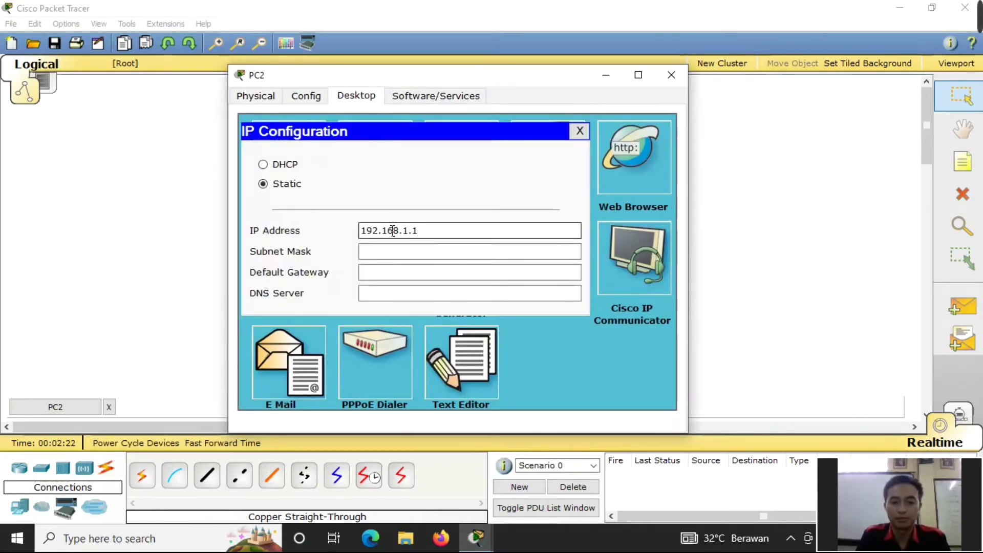
type("0")
- Fill PC2's mask 255.255.255.0, gateway 192.168.1.2 and DNS 8.8.8.8, then close
left_click(399, 251)
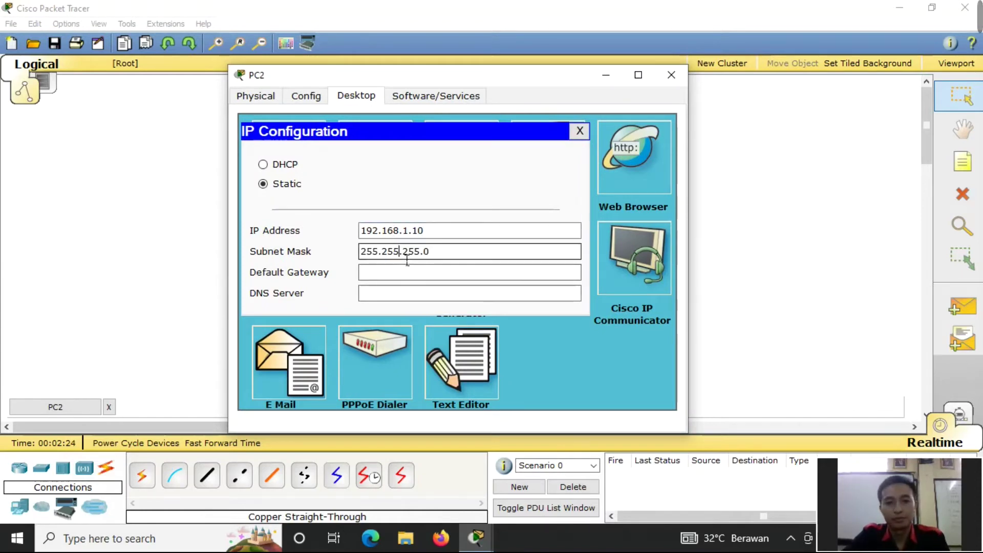
left_click(400, 279)
type("192.168.12")
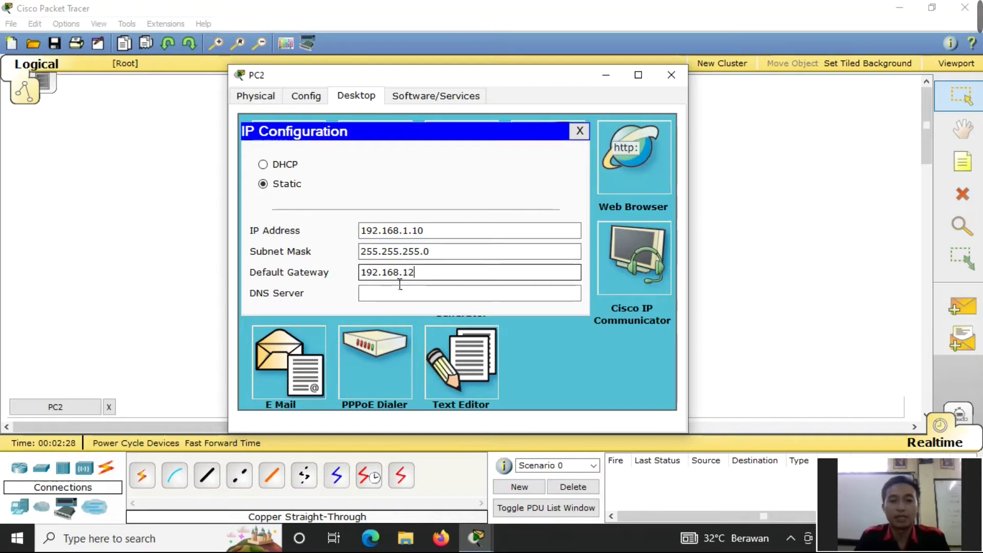
key("BackSpace")
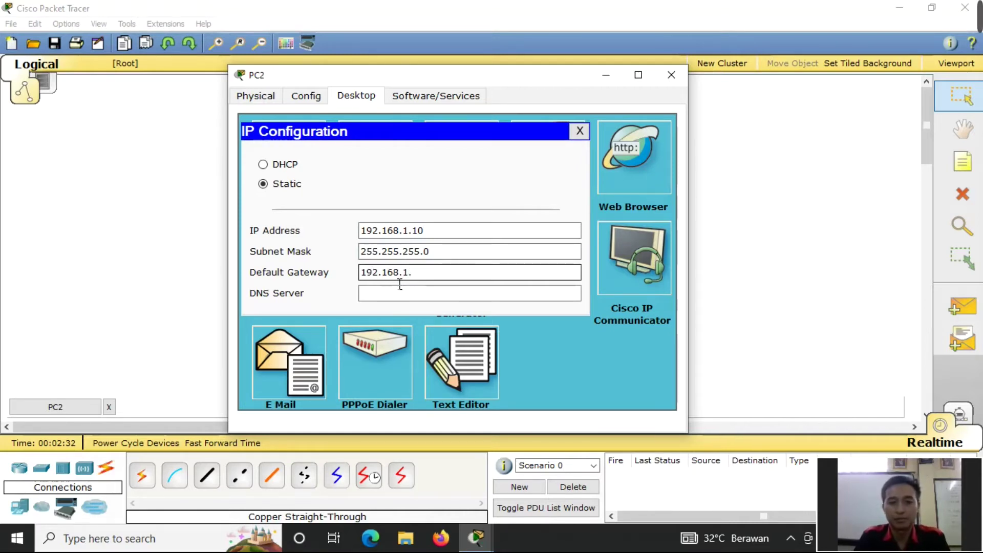
left_click(441, 296)
type("8.8.8.8")
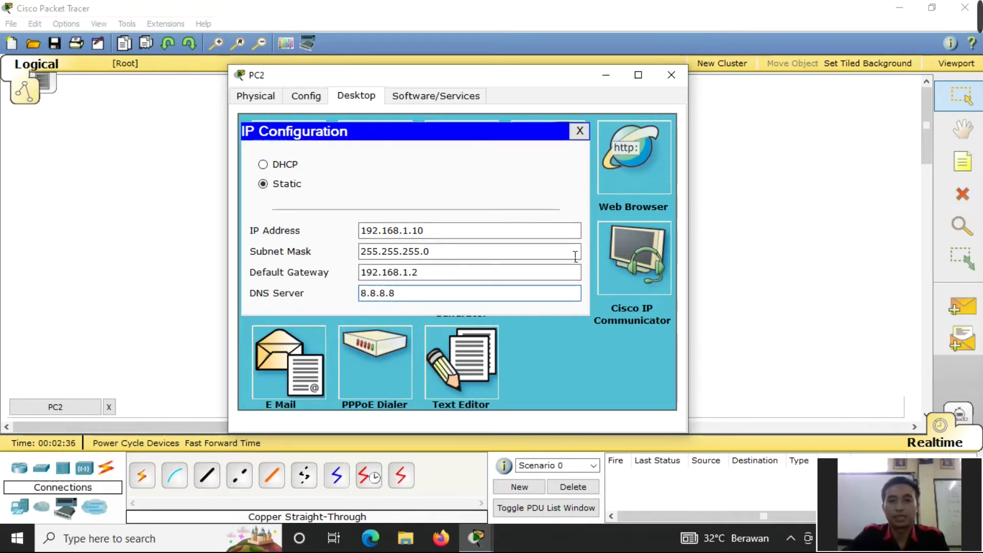
left_click(671, 74)
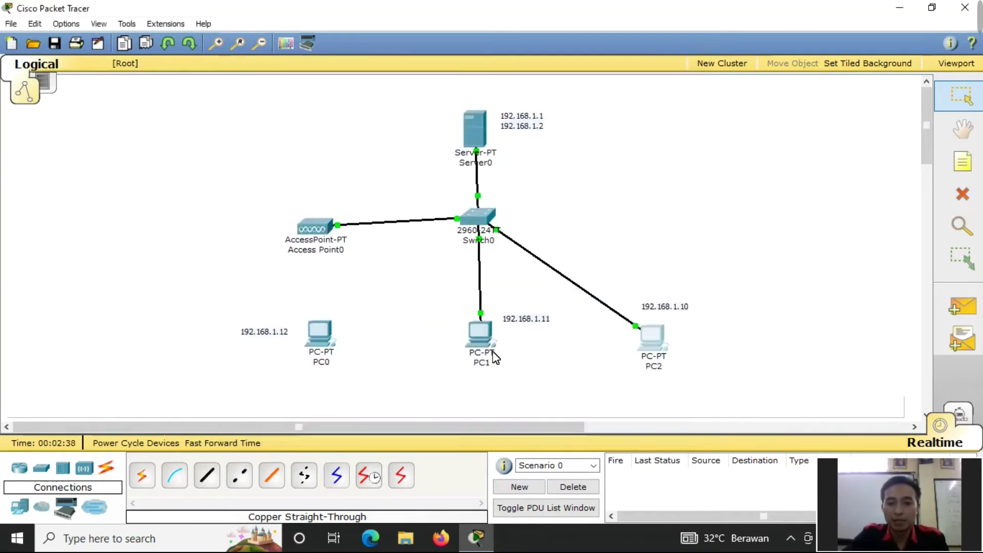
- Set PC1 to 192.168.1.11, mask 255.255.255.0, gateway 192.168.1.2, DNS 8.8.8.8, then close
left_click(481, 338)
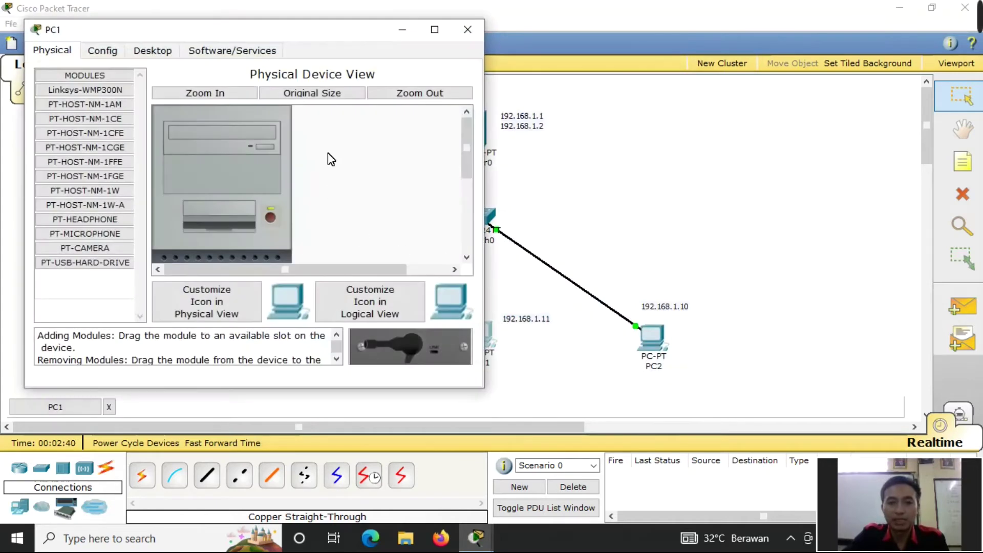
left_click_drag(329, 33, 579, 44)
left_click(405, 60)
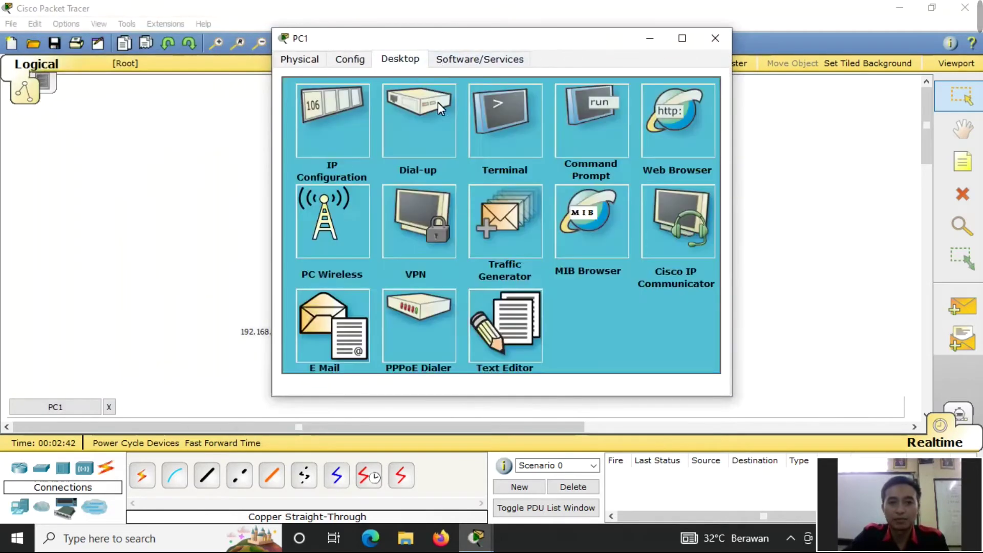
left_click(334, 134)
left_click(424, 195)
type("19")
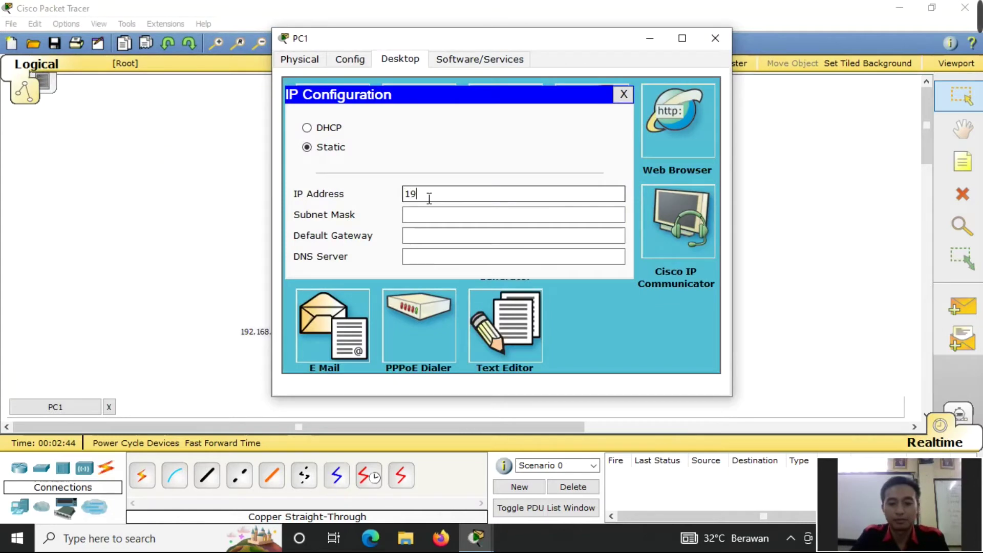
type("2.168.1.1")
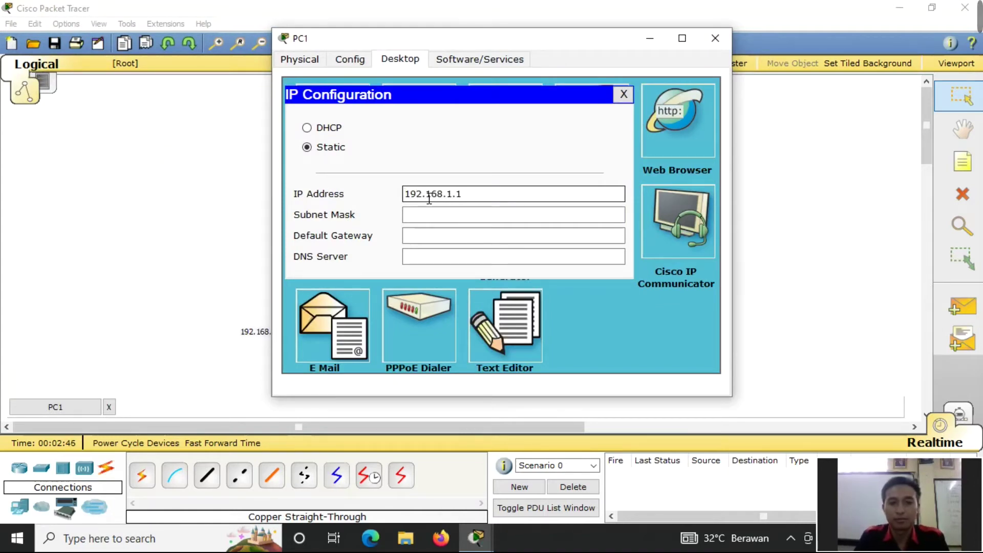
type("1")
key("Tab")
key("Tab")
type("192.")
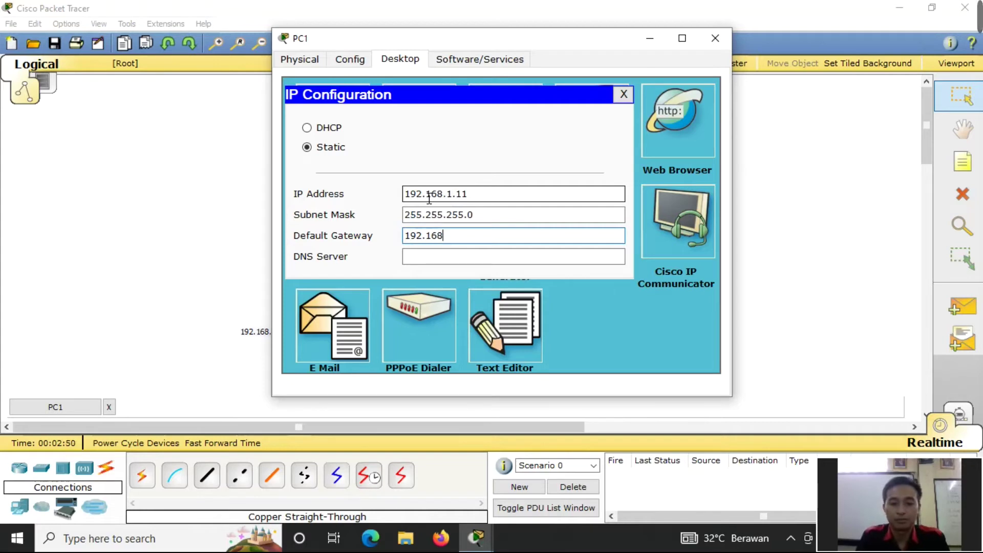
type("168.1.2")
key("Tab")
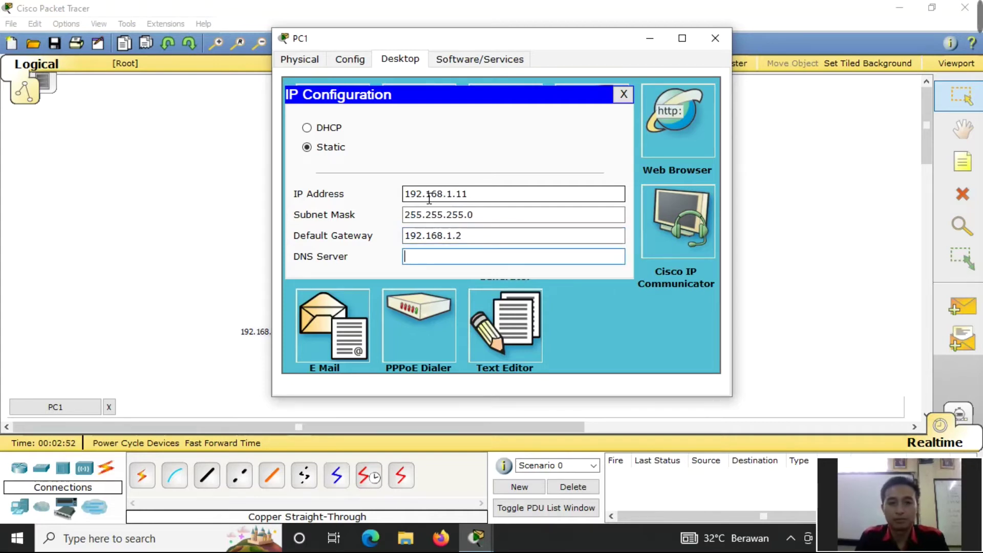
type("8.8.8.8")
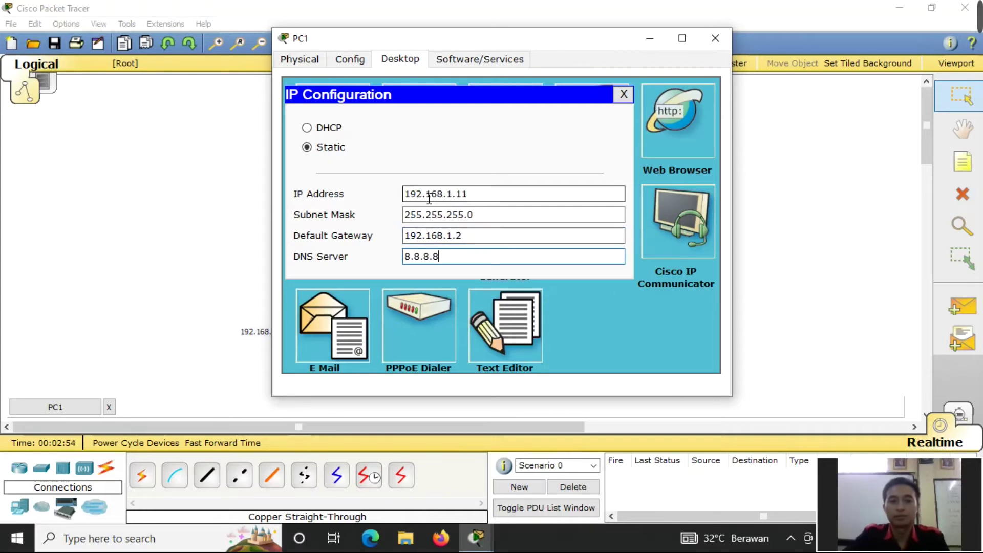
left_click(716, 38)
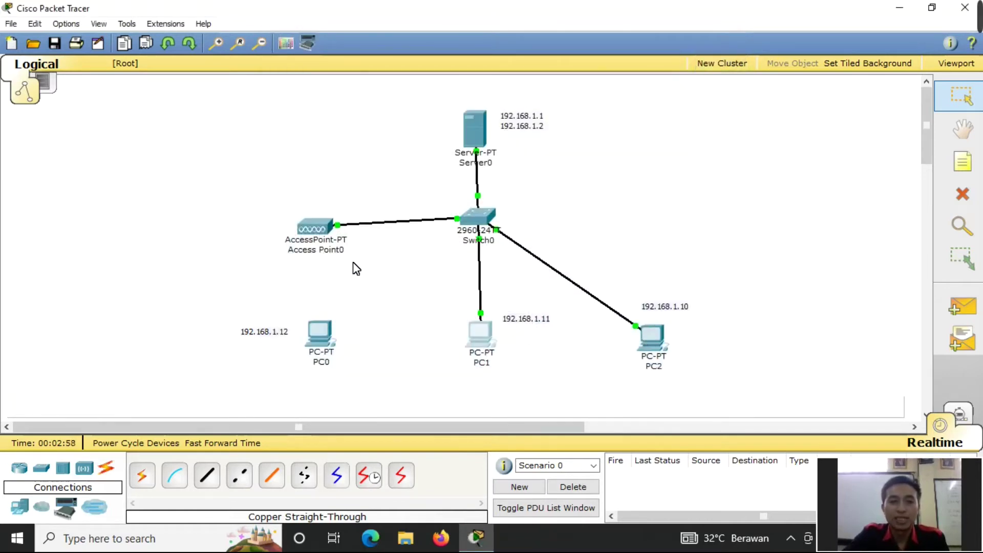
- Switch Access Point0's Port 1 authentication to WEP with a 10-digit hex key
left_click(312, 226)
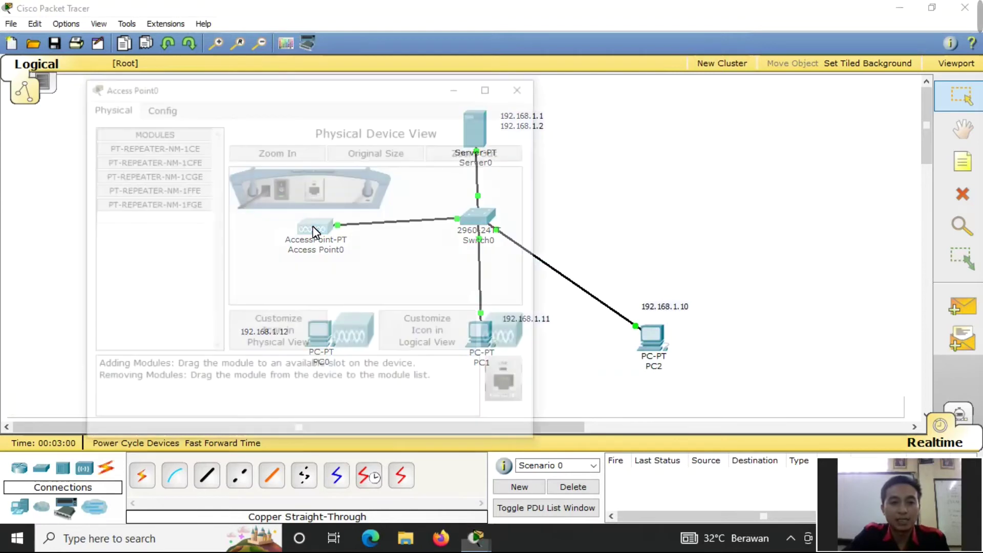
left_click(165, 107)
left_click(148, 190)
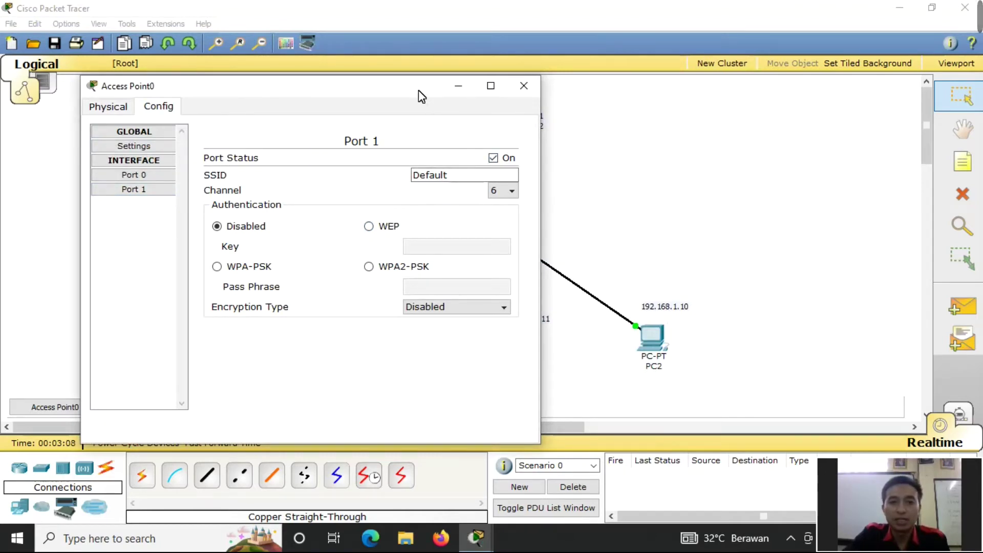
left_click_drag(420, 94, 481, 63)
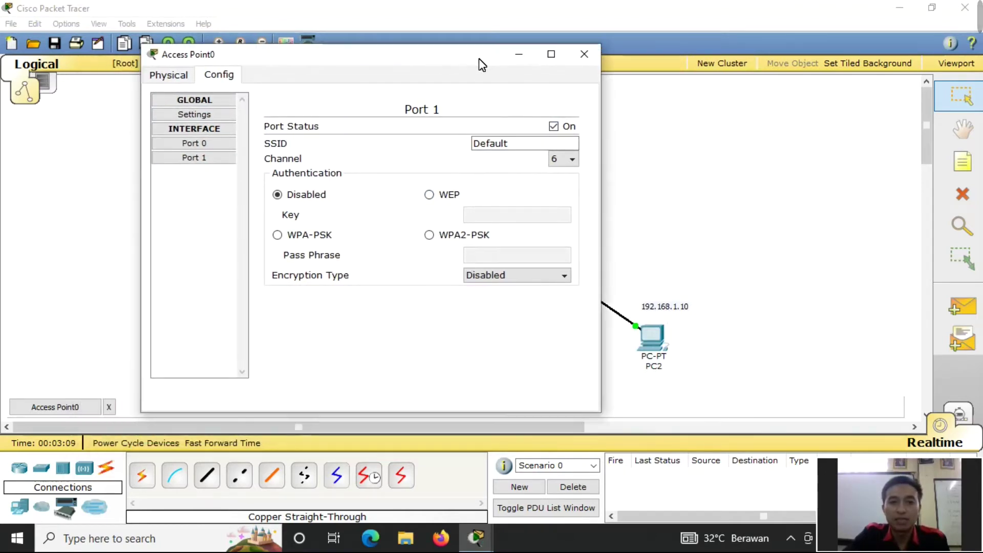
left_click(432, 199)
left_click(478, 217)
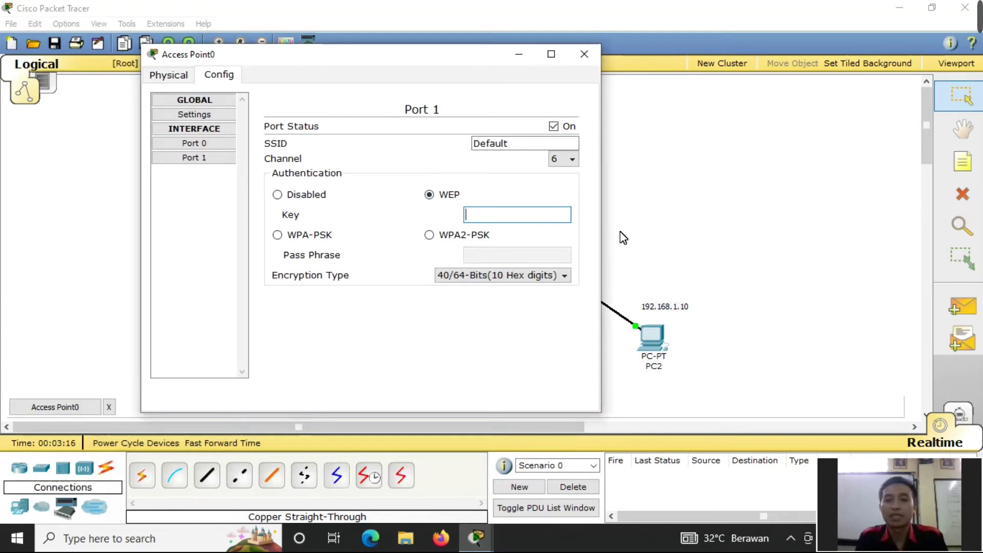
type("1234")
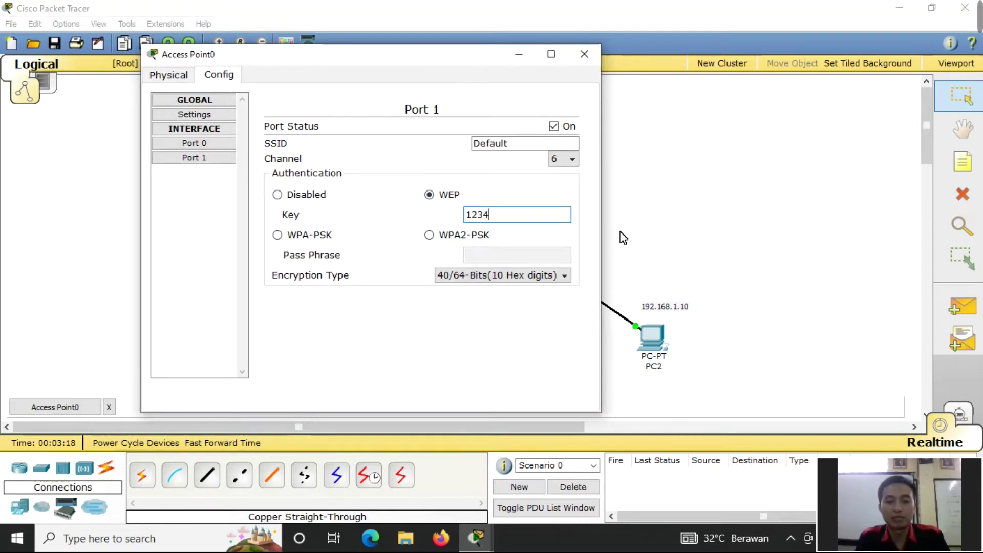
type("512345")
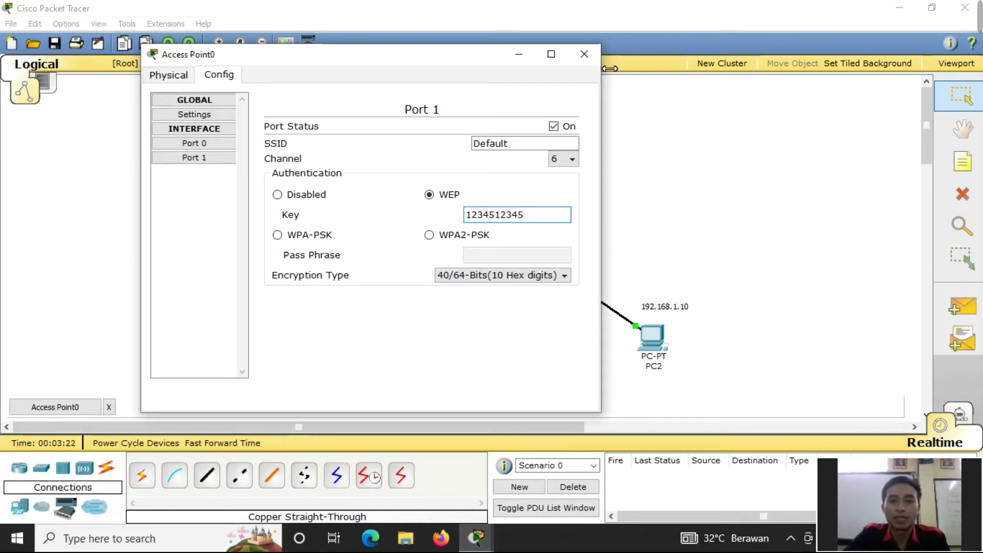
left_click(585, 54)
- Install the Linksys-WMP300N wireless module into PC0's empty rear slot
left_click(322, 344)
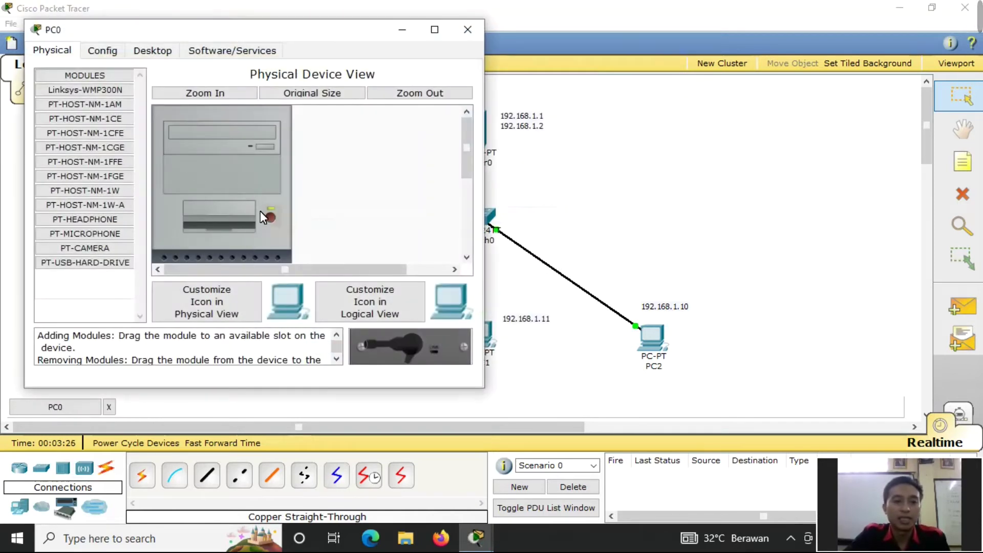
scroll(266, 212, "down", 5)
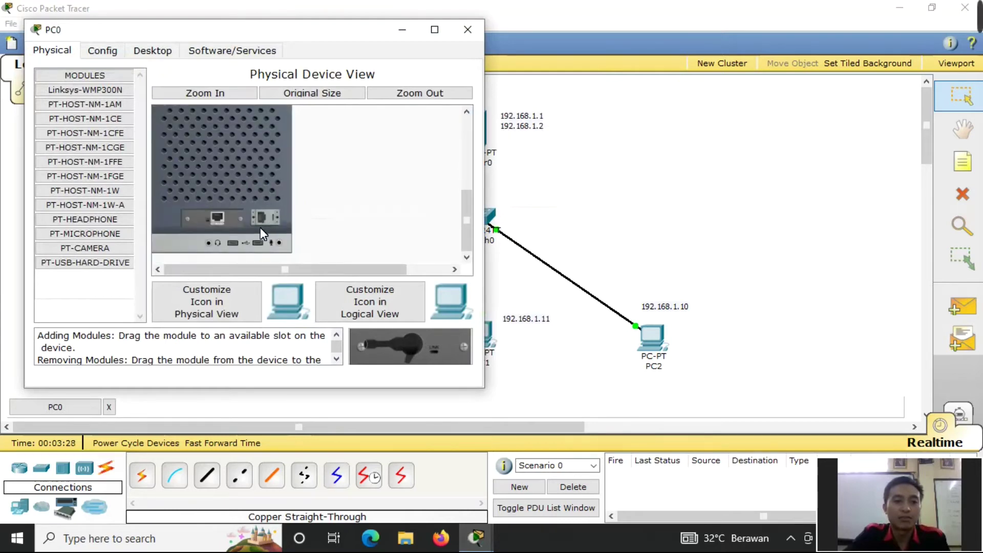
left_click_drag(414, 346, 253, 235)
scroll(232, 218, "up", 4)
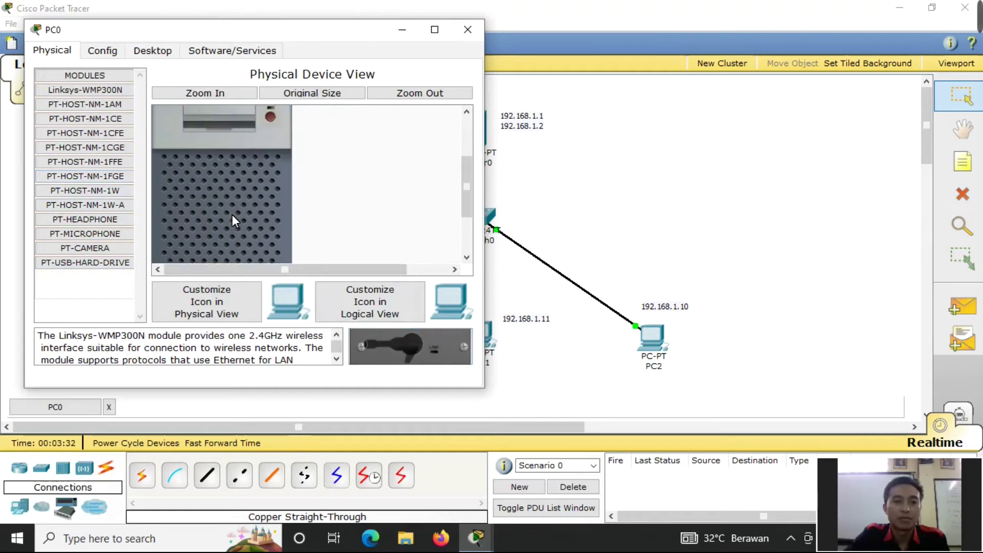
scroll(269, 153, "up", 2)
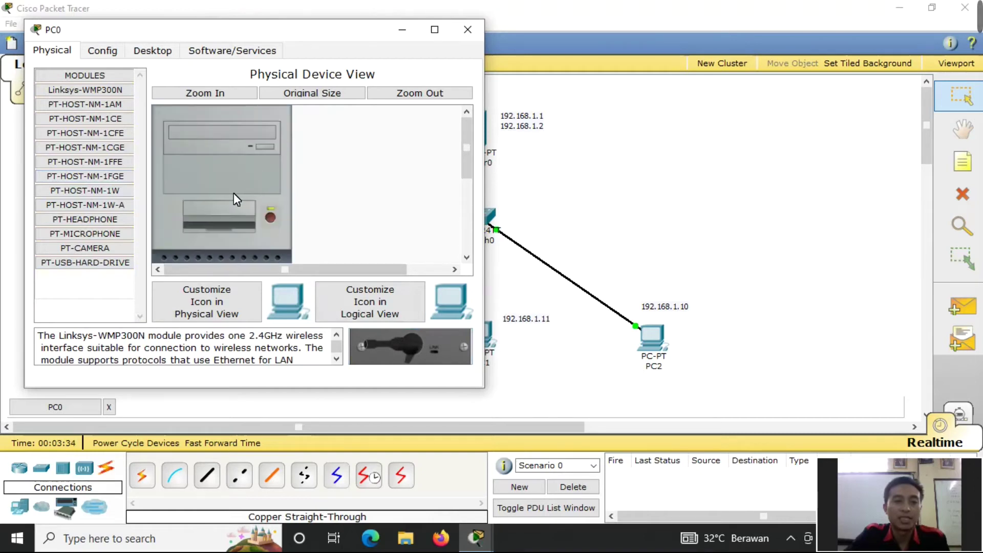
- Set PC0 to static 192.168.1.12, mask 255.255.255.0, gateway 192.168.1.2, DNS 8.8.8.8
left_click(161, 53)
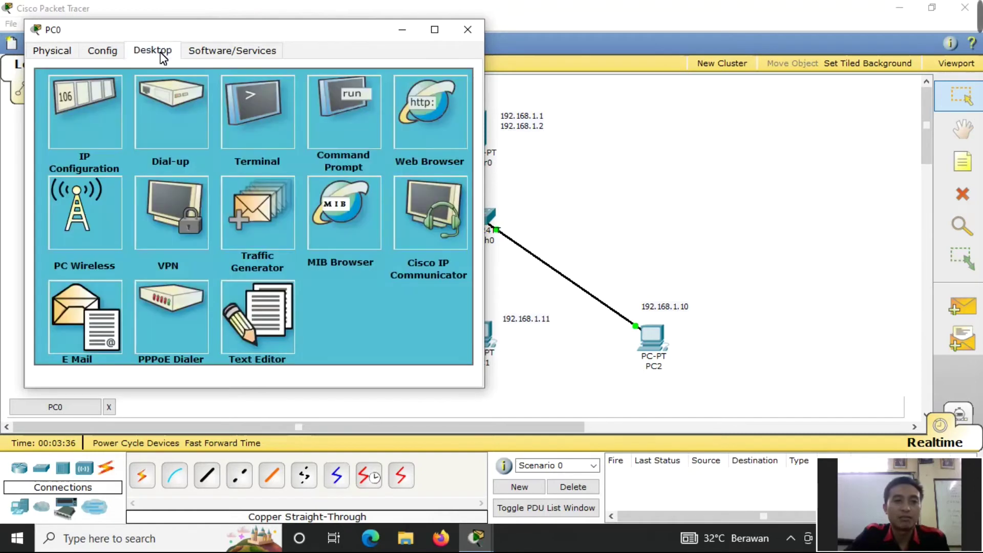
left_click(116, 142)
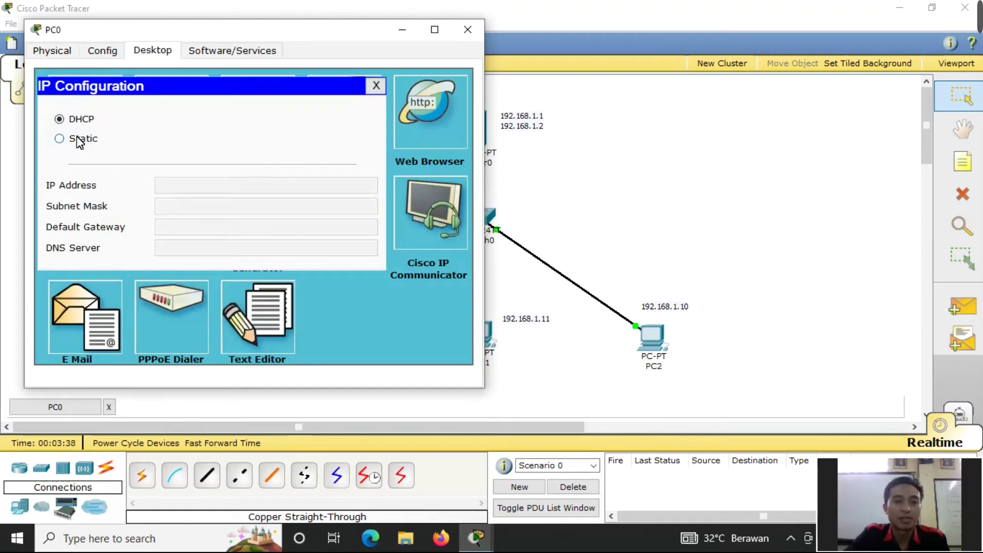
left_click(79, 139)
left_click(187, 194)
type("192")
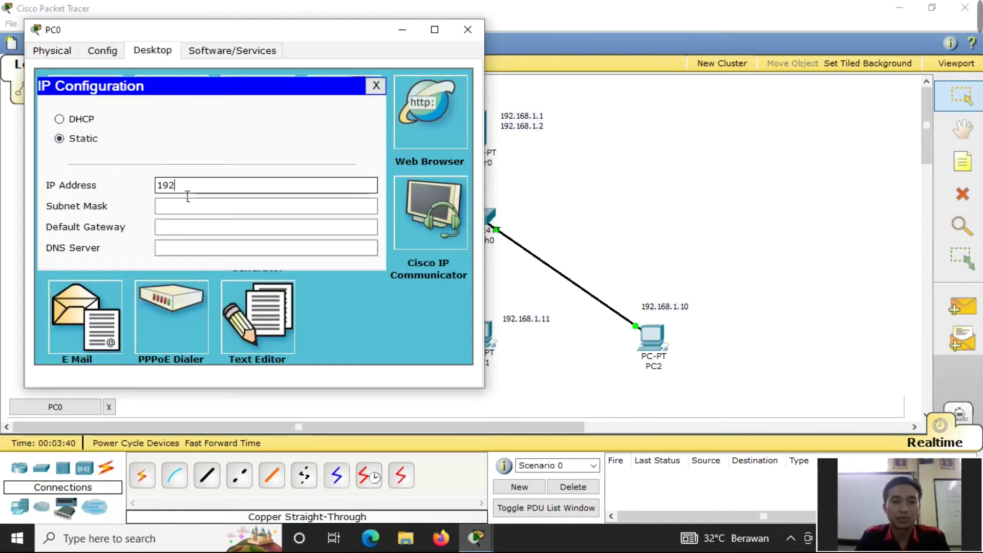
type(".168.1.12")
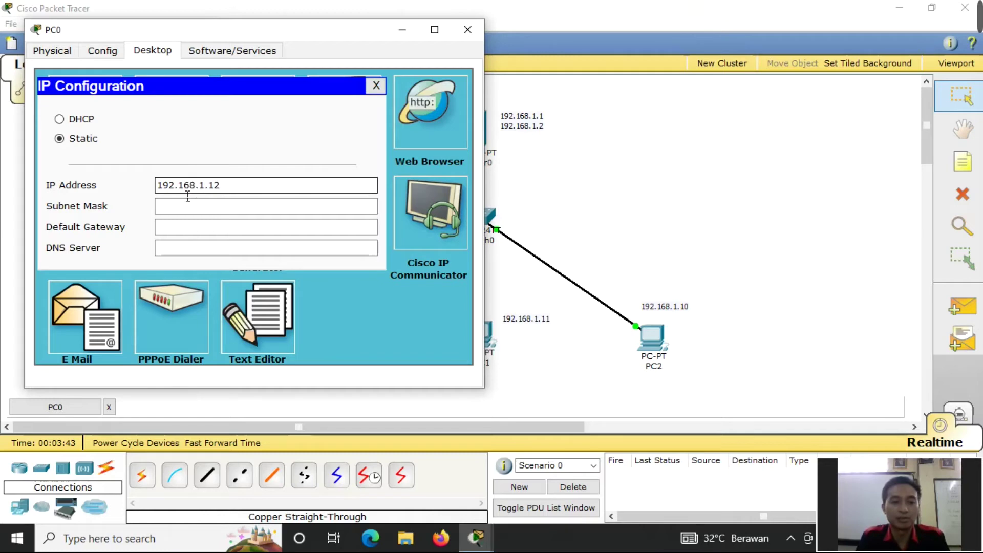
key("Tab")
key("Tab")
type("19")
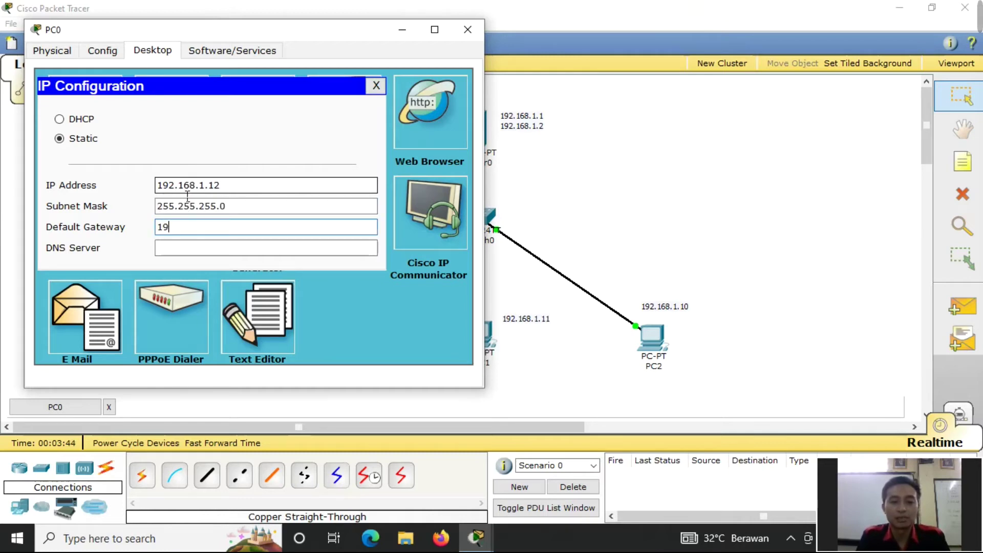
type("2.168.1.1")
key("BackSpace")
type("2")
key("Tab")
type("8.8.8.8")
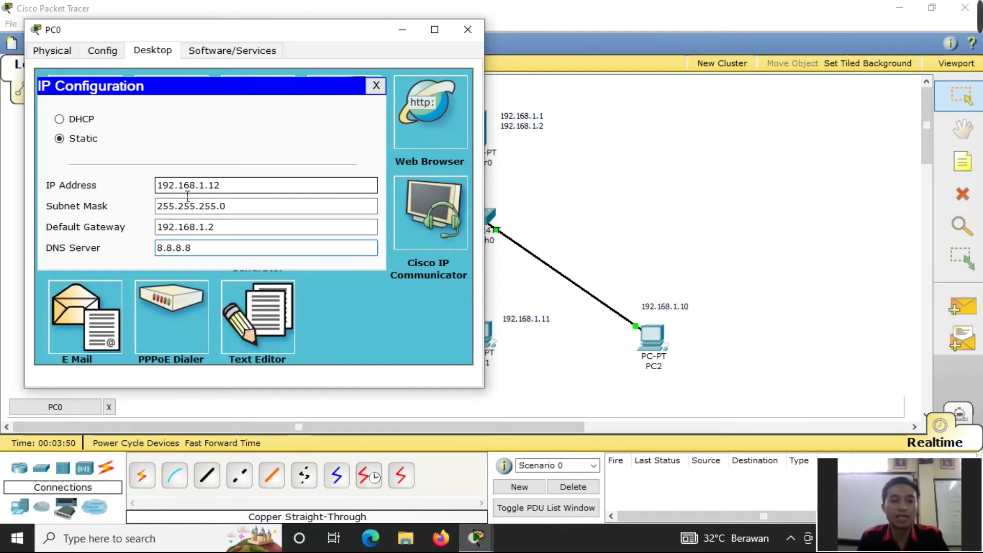
left_click(466, 31)
- Reposition PC0 slightly and reopen it to check its physical hardware
mouse_move(326, 333)
left_mouse_down()
mouse_move(317, 329)
mouse_move(325, 334)
left_mouse_up()
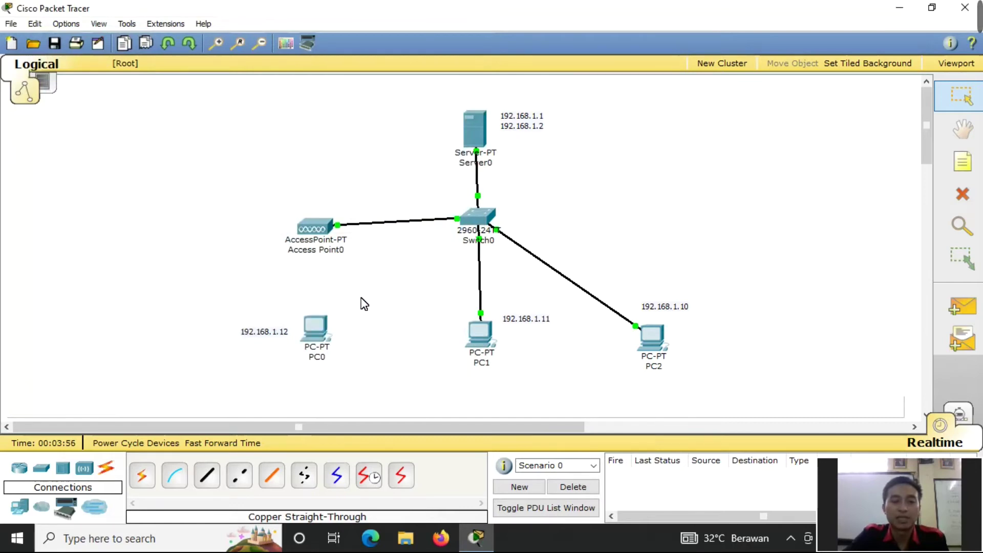
left_click(323, 334)
left_click(125, 110)
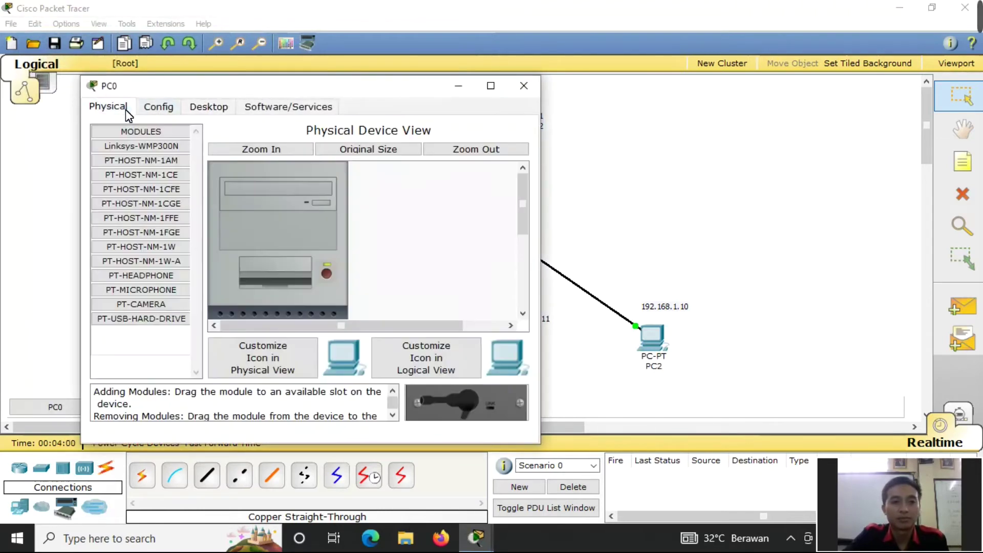
scroll(326, 269, "down", 5)
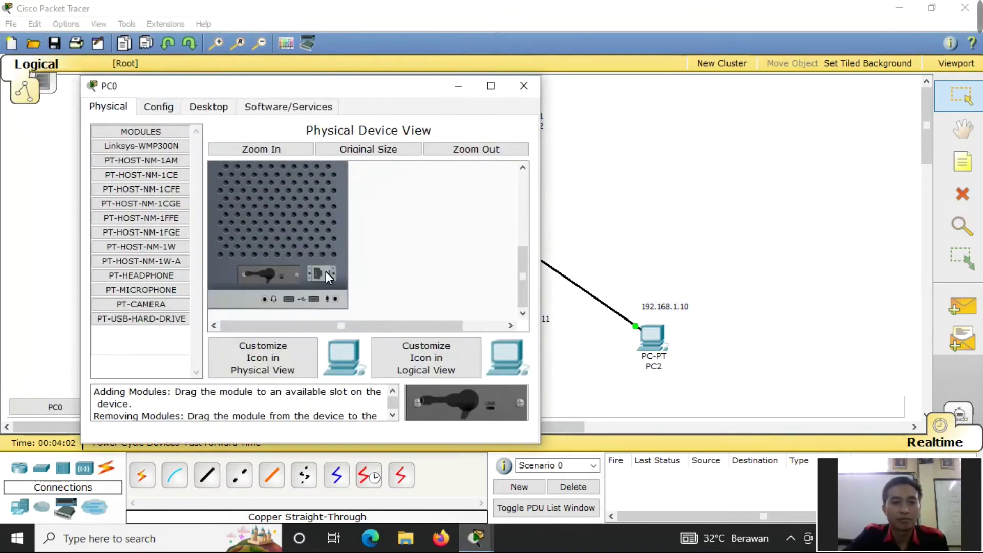
scroll(325, 272, "up", 5)
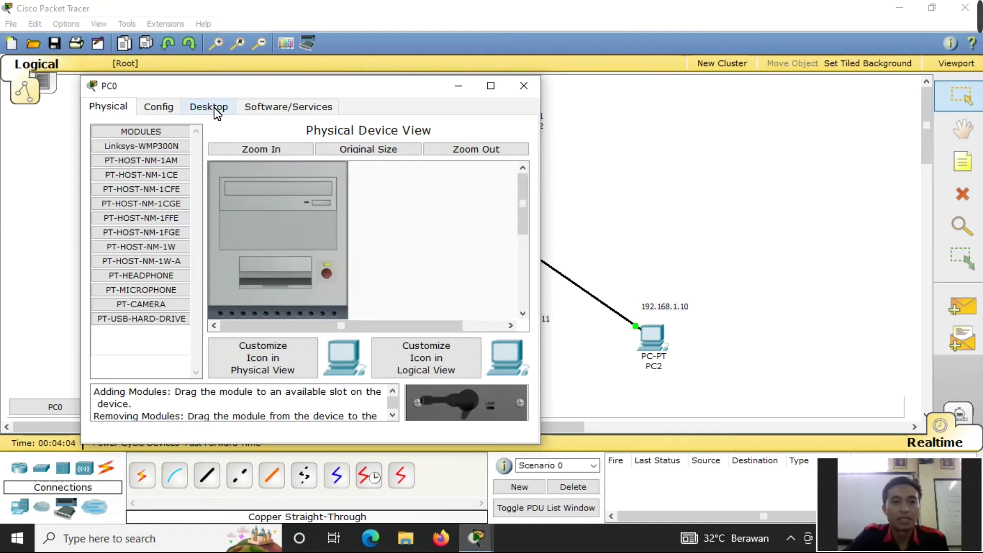
- Re-enter PC0's IP 192.168.1.12, mask 255.255.255.0, gateway 192.168.1.1, then shift PC0 left
left_click(214, 109)
left_click(158, 170)
left_click(246, 242)
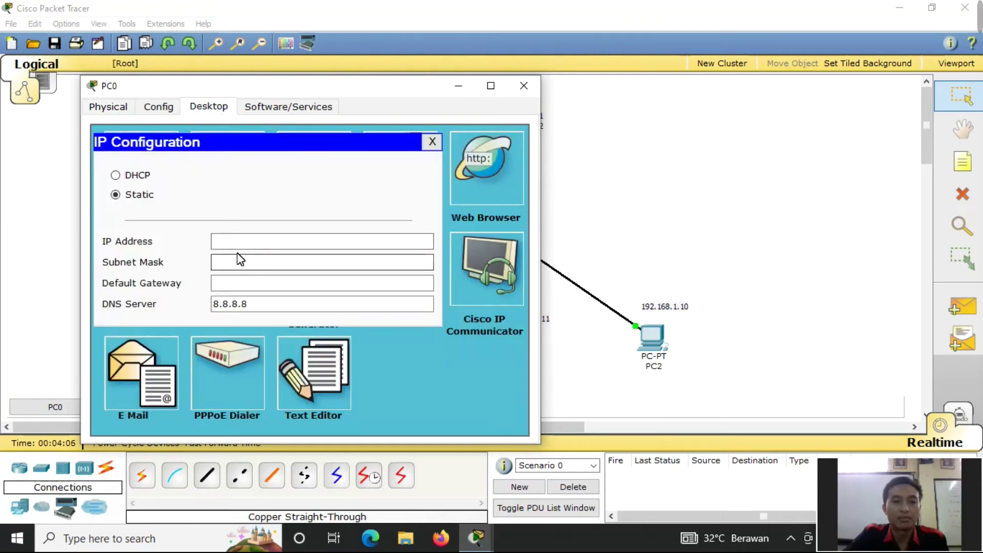
type("192")
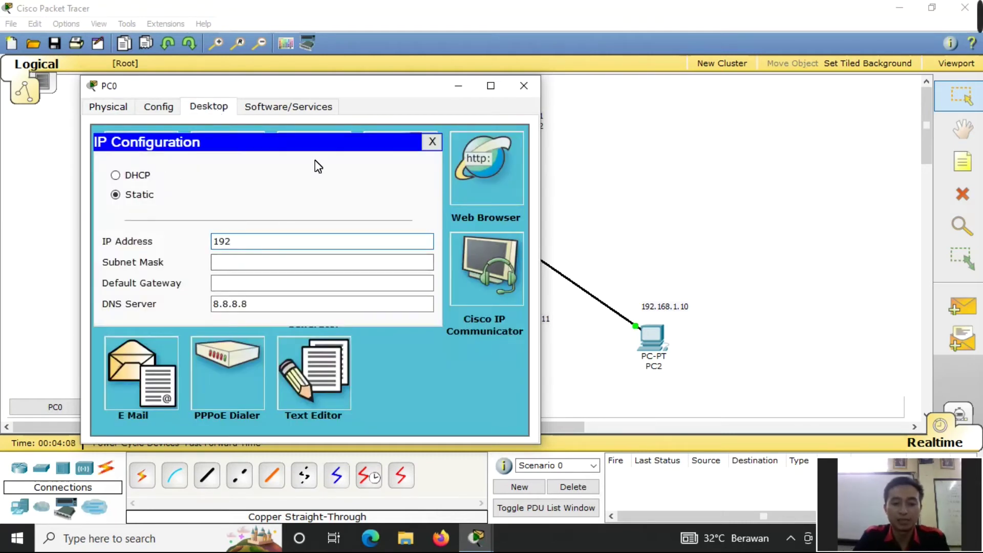
type(".168.1.1")
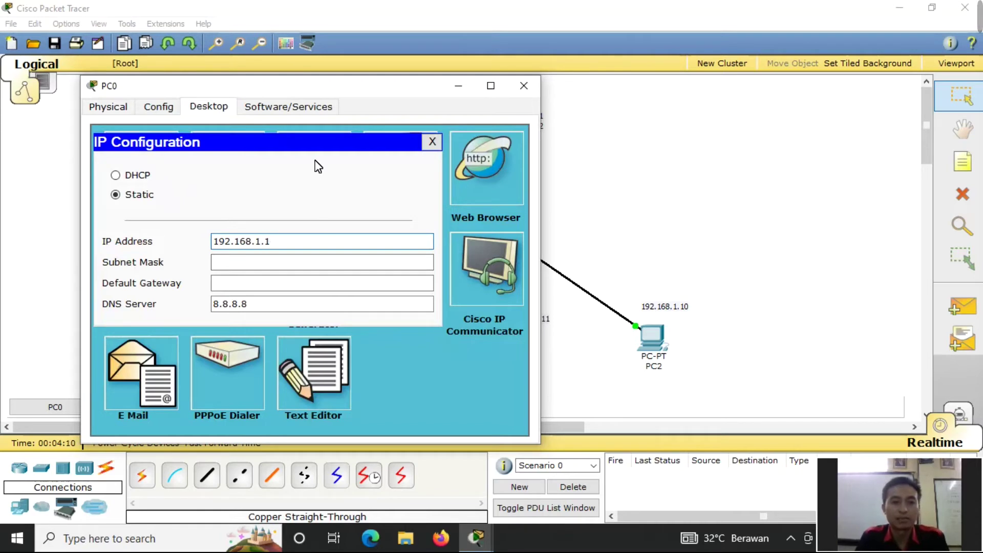
key("Tab")
key("Tab")
type("192.168.1.1")
left_click(432, 141)
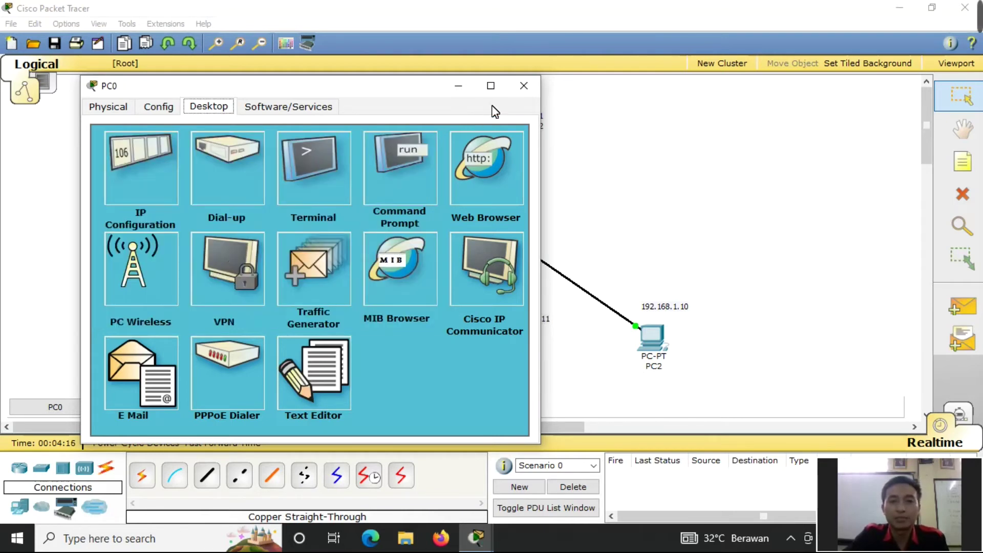
left_click(524, 86)
left_click_drag(283, 333, 304, 331)
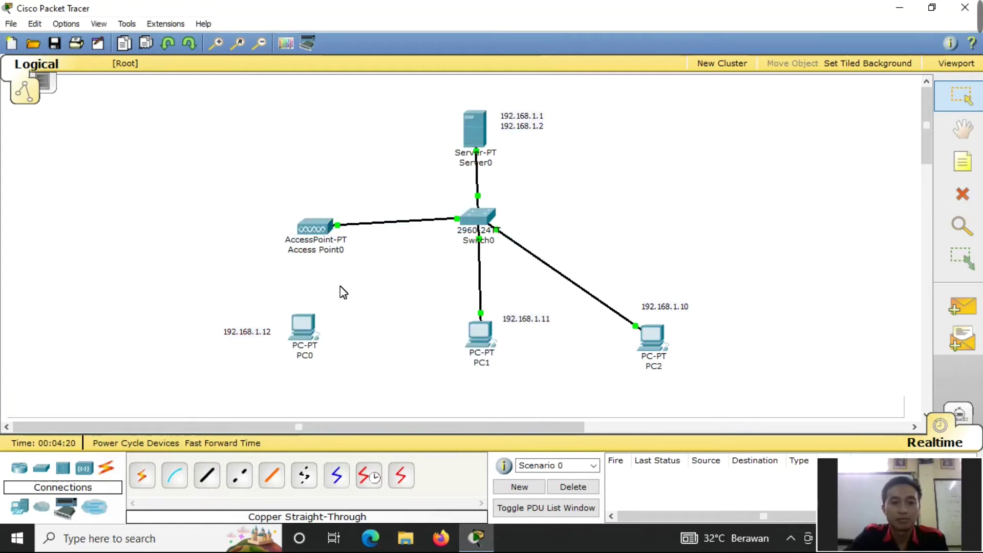
- Inspect Access Point0's physical hardware view and close it
left_click(316, 226)
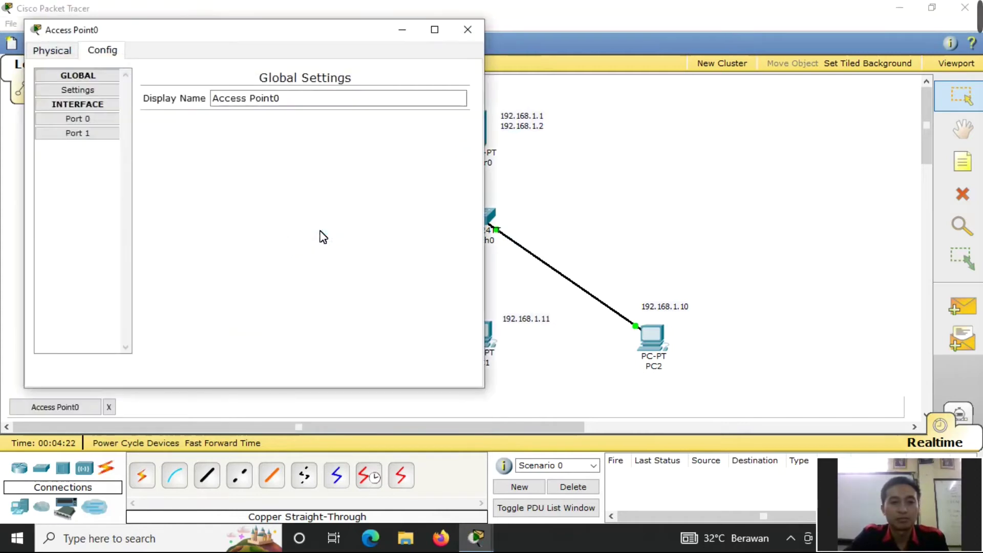
left_click(54, 53)
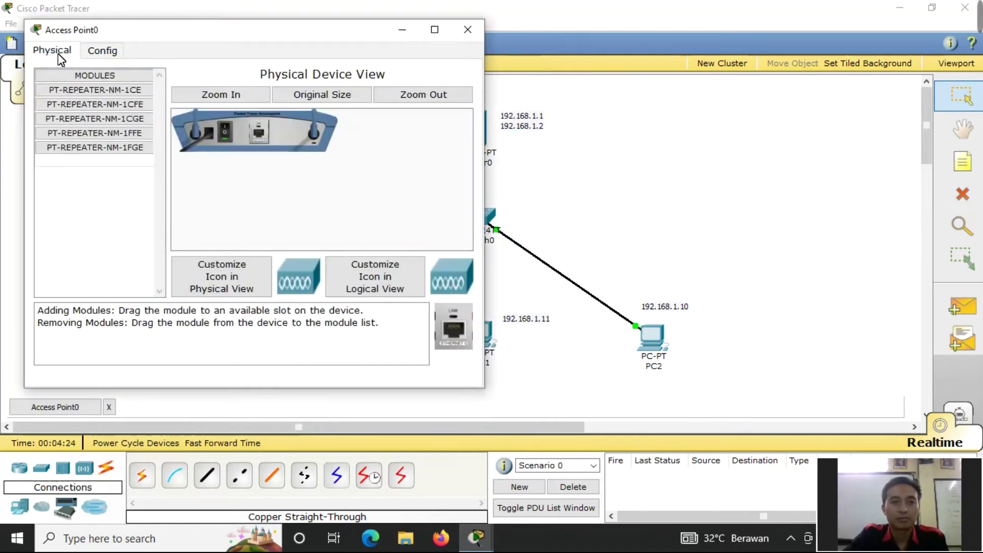
left_click(456, 28)
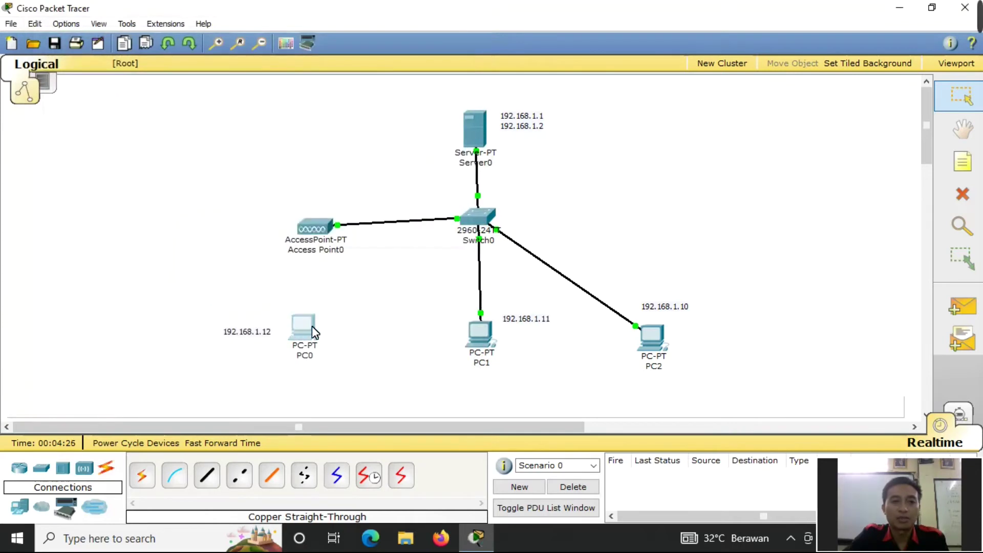
- Set PC0's wireless authentication to WEP with the 10-digit key, then reposition PC0 and PC1
left_click(304, 328)
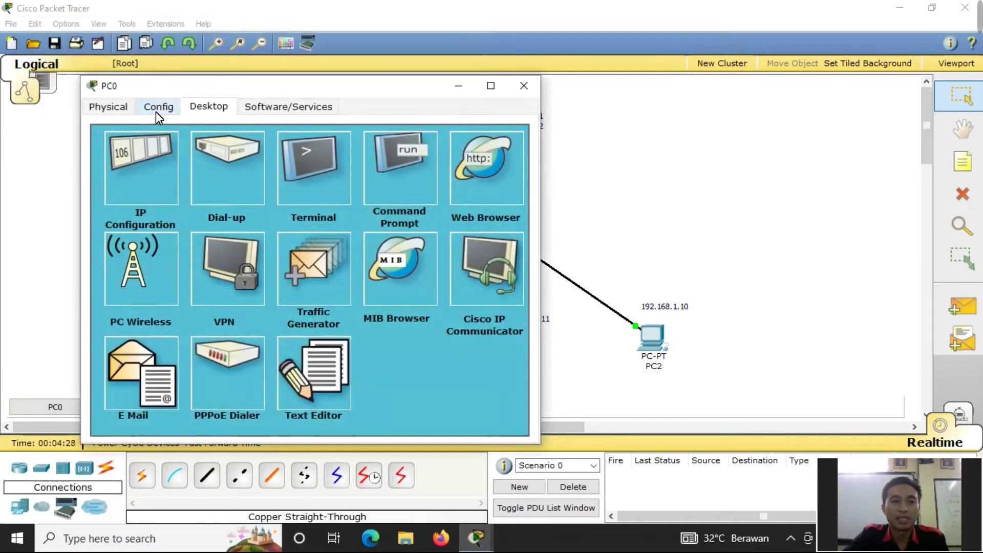
left_click(156, 112)
left_click(153, 191)
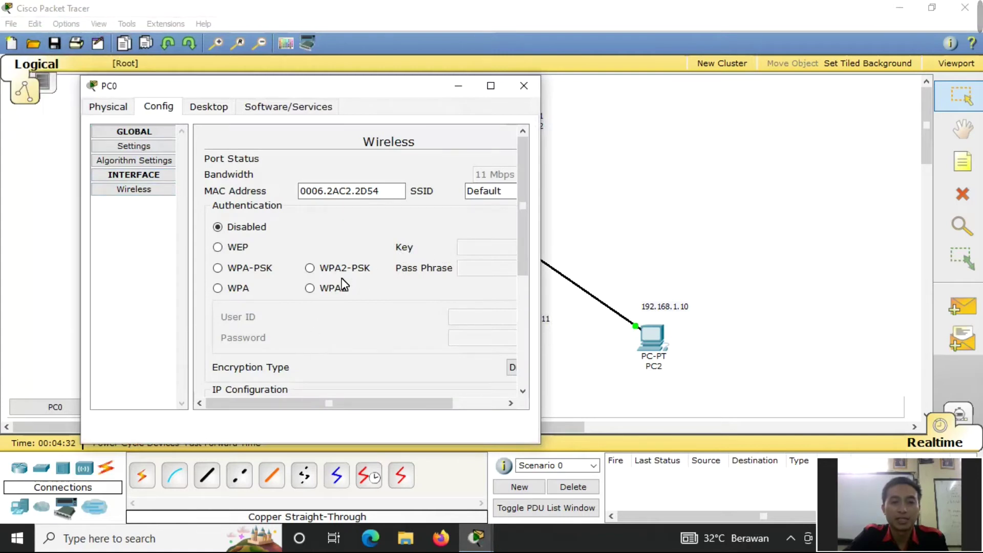
left_click(236, 247)
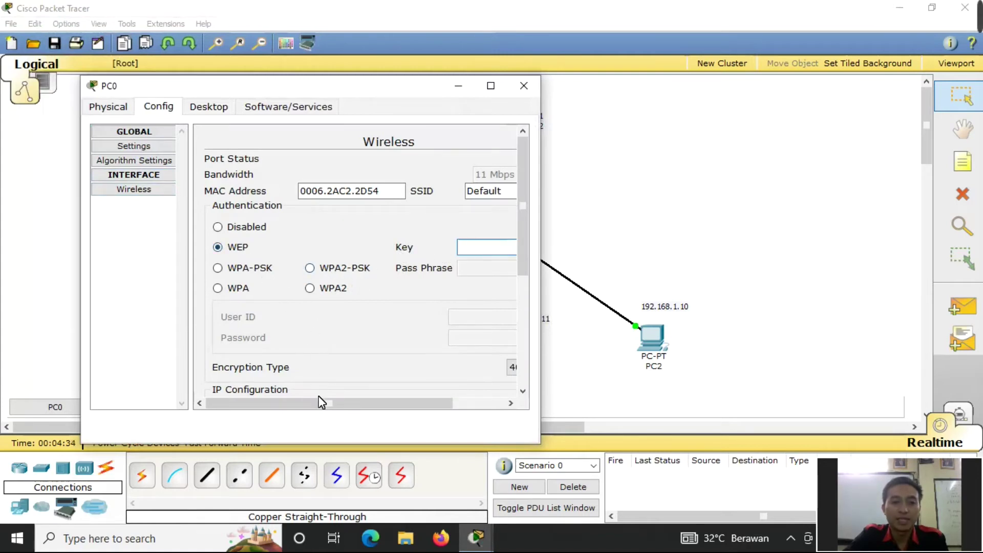
left_click_drag(320, 403, 389, 403)
type("12345")
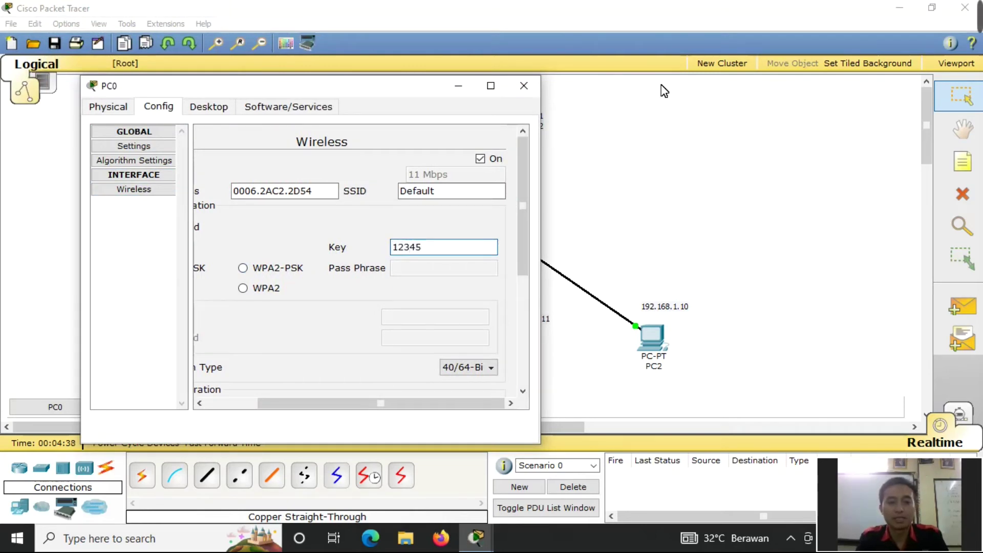
type("12345")
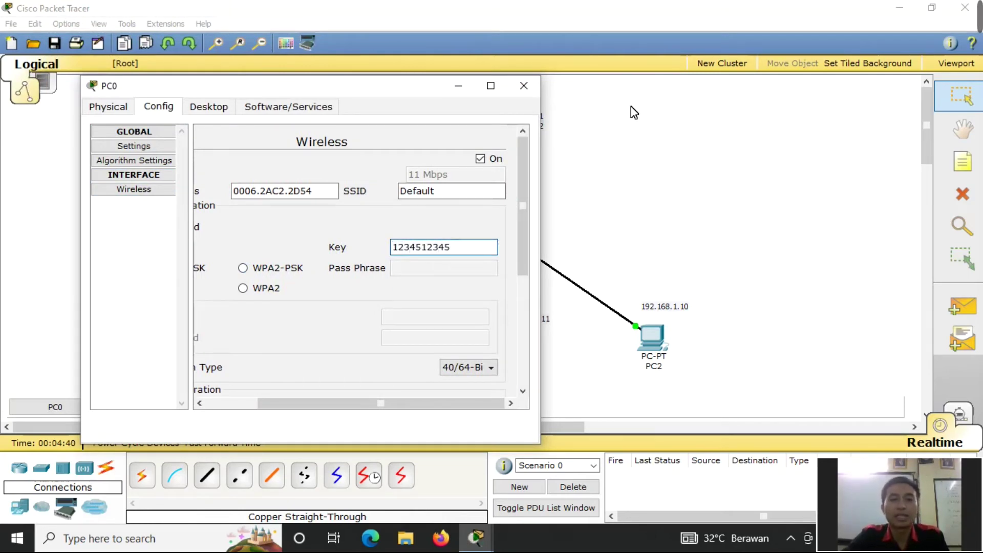
left_click(524, 86)
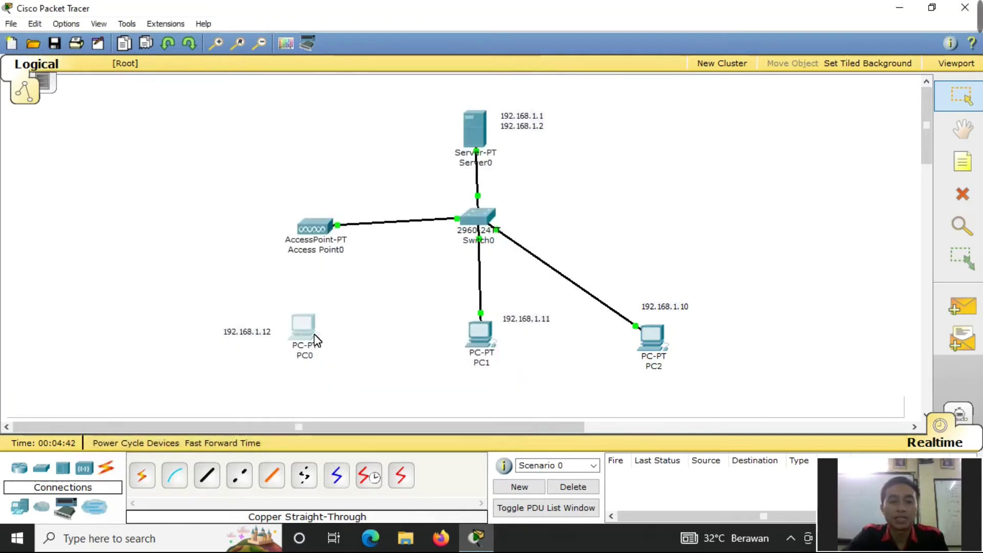
mouse_move(302, 328)
left_mouse_down()
mouse_move(310, 327)
mouse_move(294, 333)
left_mouse_up()
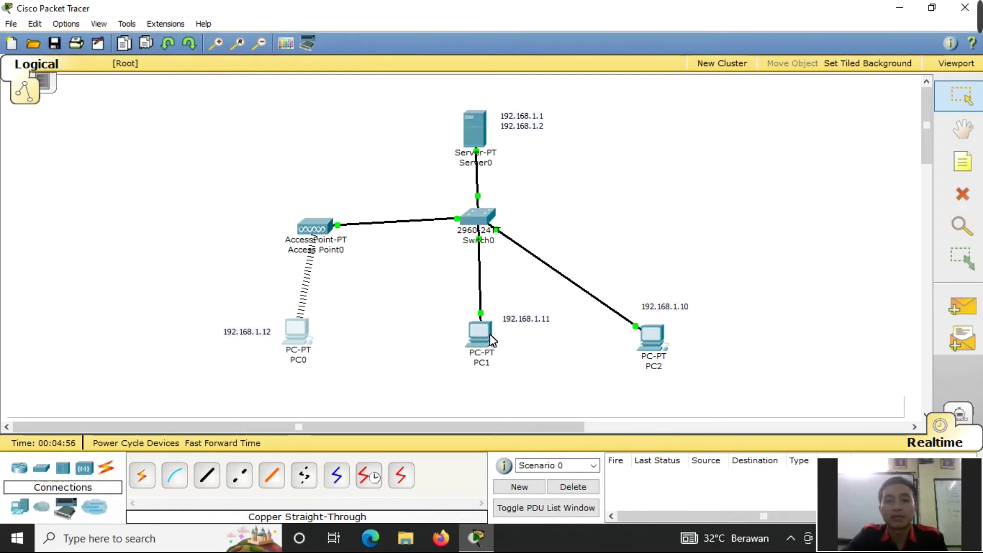
left_click_drag(484, 338, 466, 338)
- In Server0's FTP service, enter a new user 'admin' and its password
left_click(467, 133)
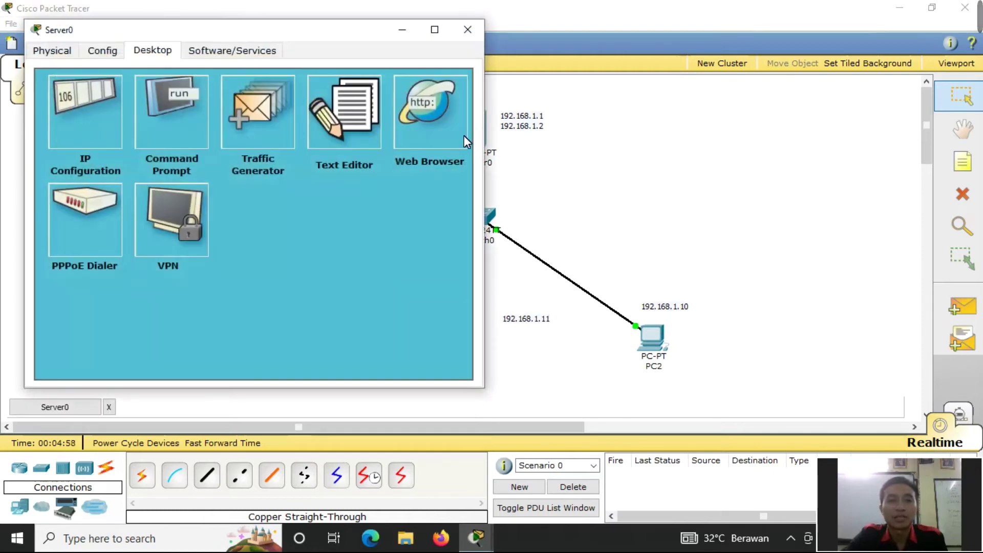
left_click(107, 52)
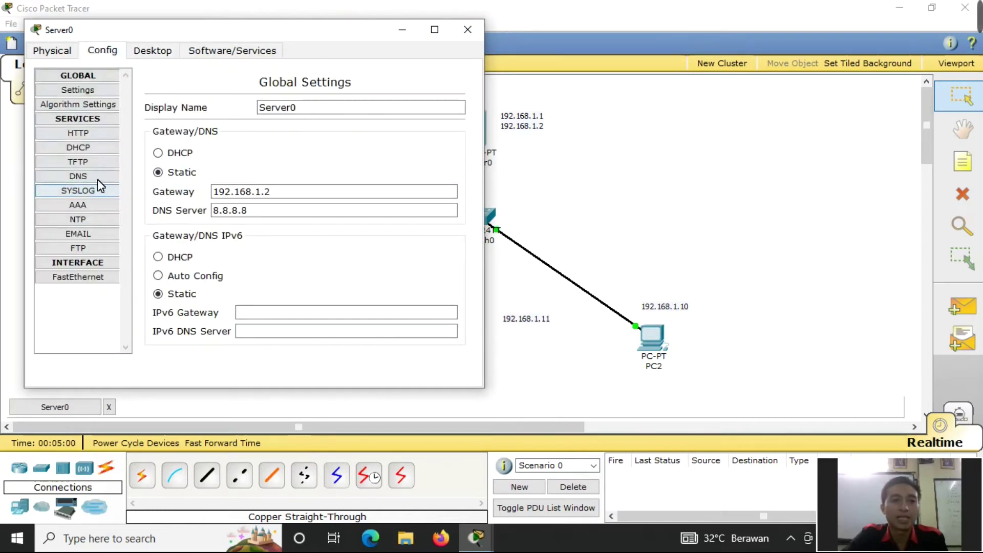
left_click(85, 248)
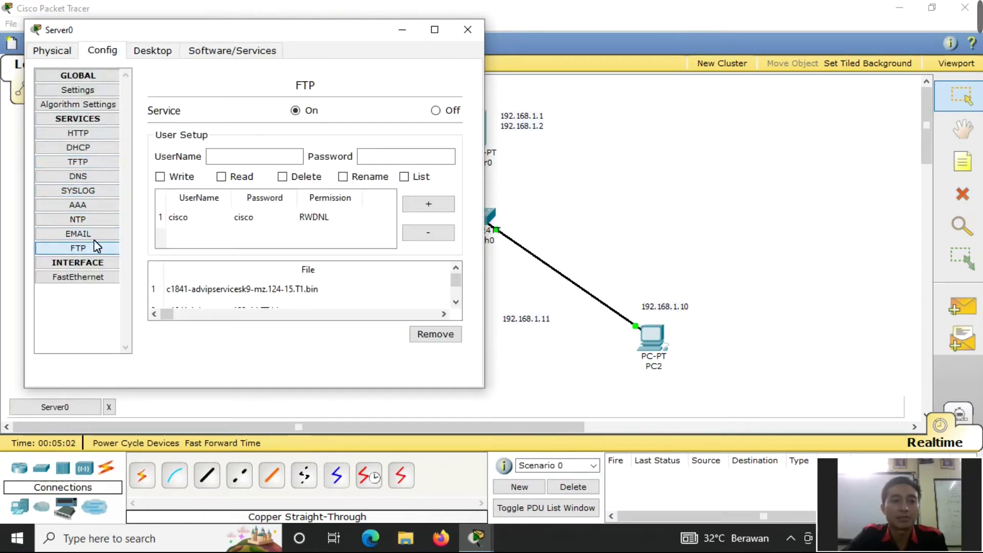
left_click_drag(253, 38, 489, 35)
left_click(463, 154)
type("admin")
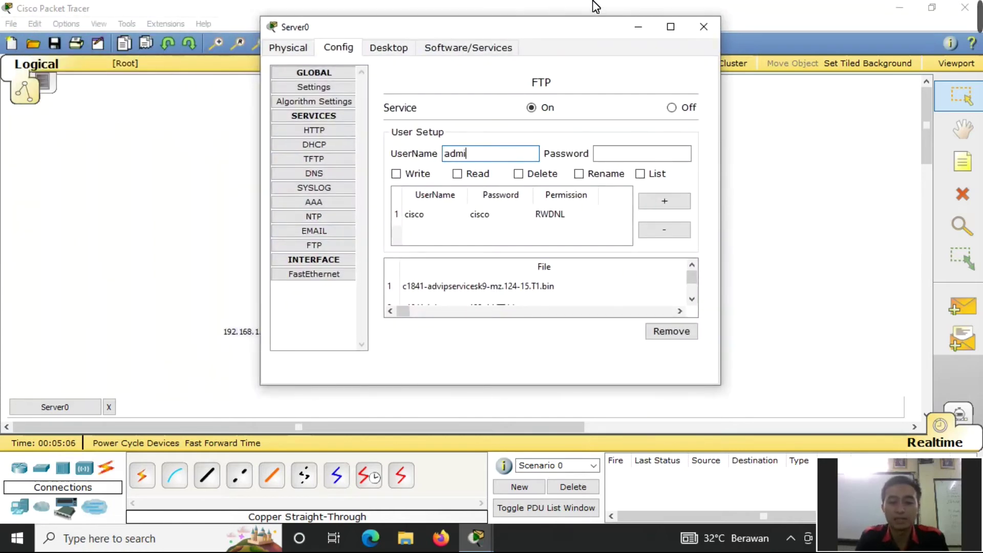
left_click(640, 156)
type("admin")
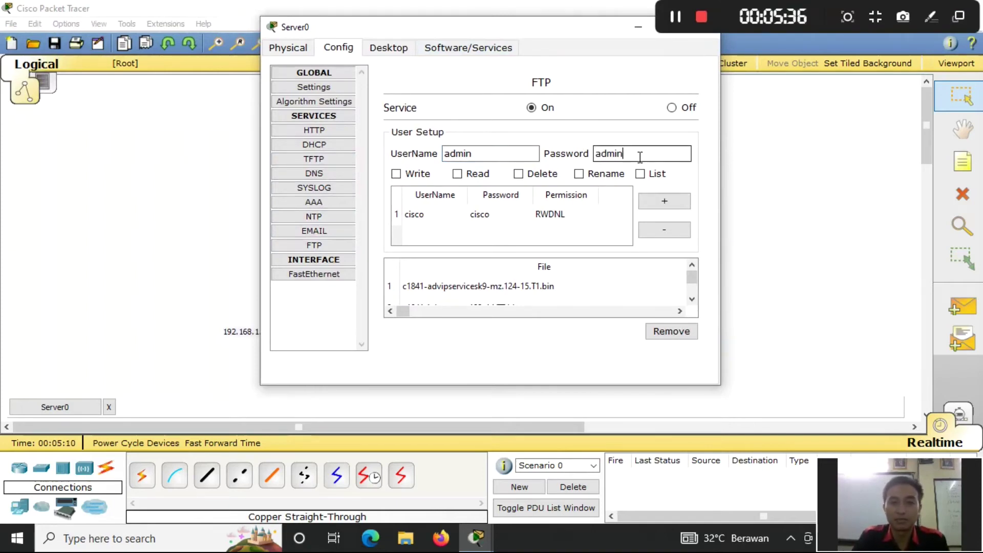
- Grant write, read, delete, rename and list rights, add the user, and show Desktop apps
left_click(397, 174)
left_click(457, 174)
left_click(520, 175)
left_click(592, 174)
left_click(641, 174)
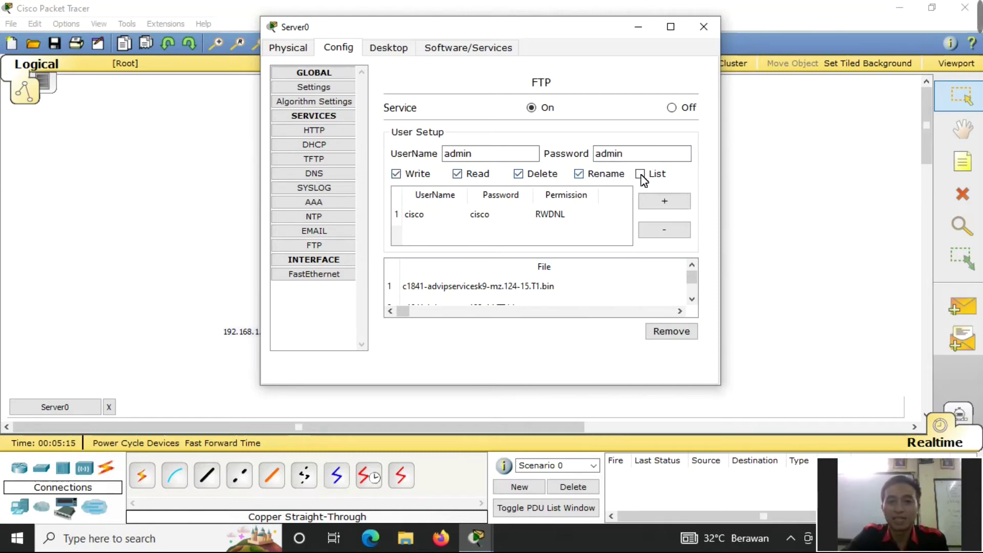
left_click(677, 204)
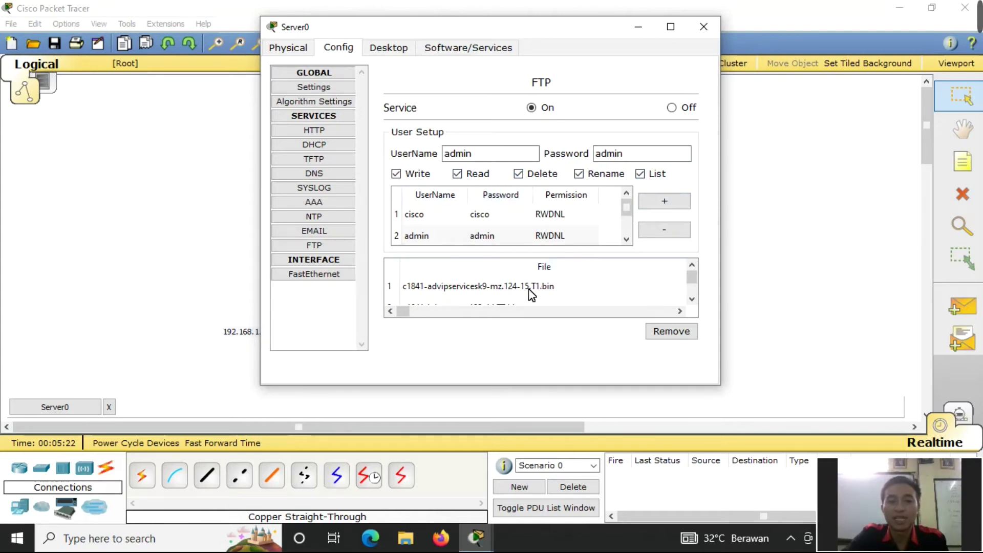
left_click(402, 56)
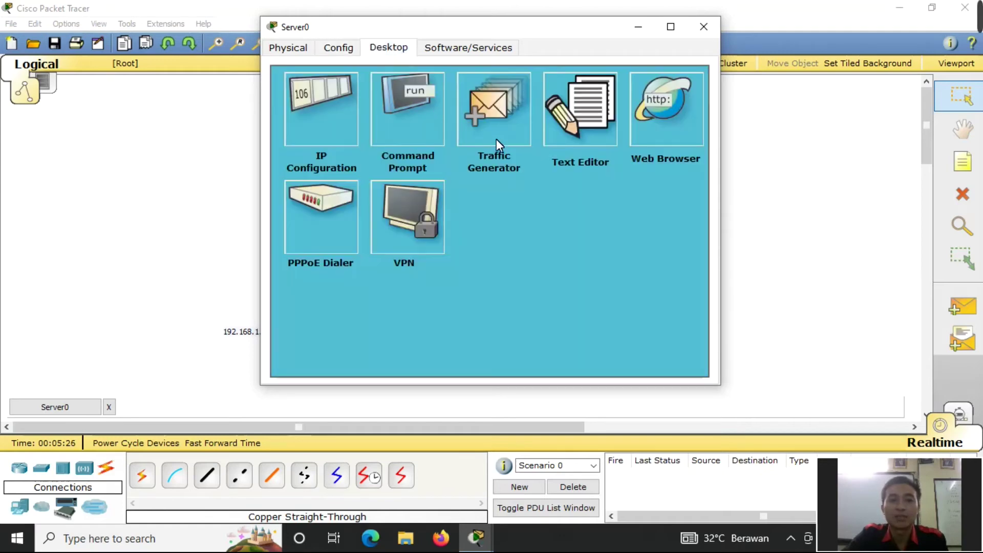
- From Server0's command prompt, run ftp 192.168.1.1 and log in with the FTP username and password
left_click(419, 125)
type("ftp")
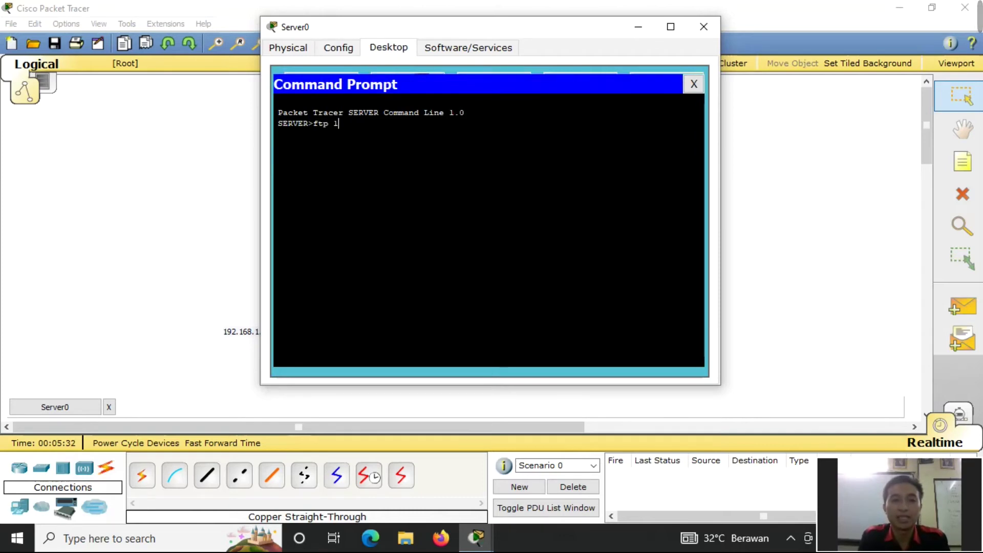
type(" 192.168")
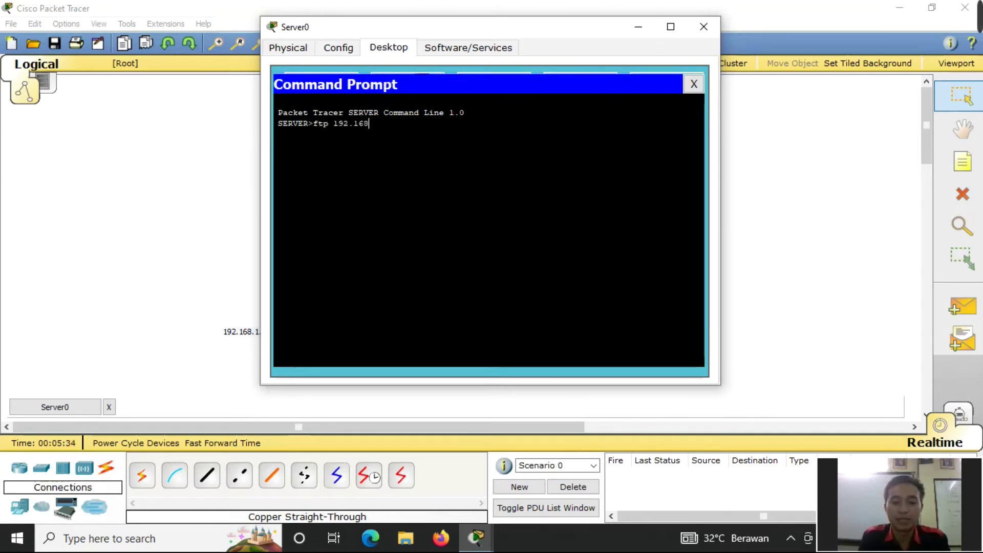
type(".1.1")
key("Return")
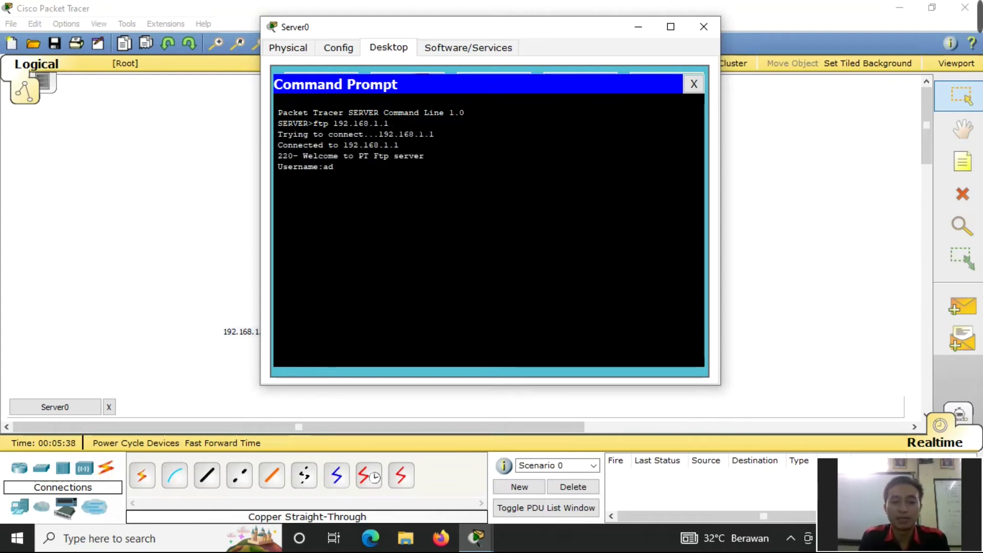
type("admin")
key("Return")
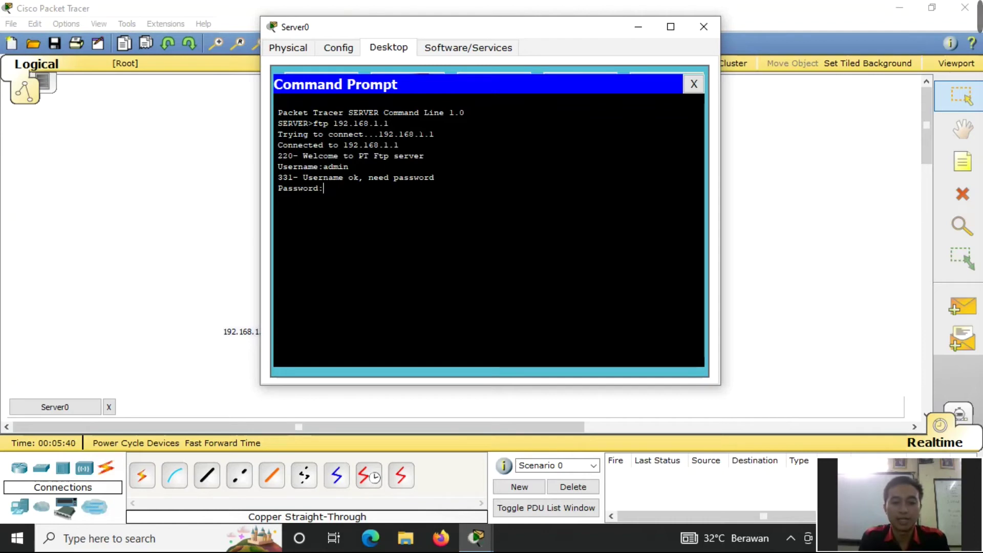
key("Return")
key("Return")
key("Return")
key("Return")
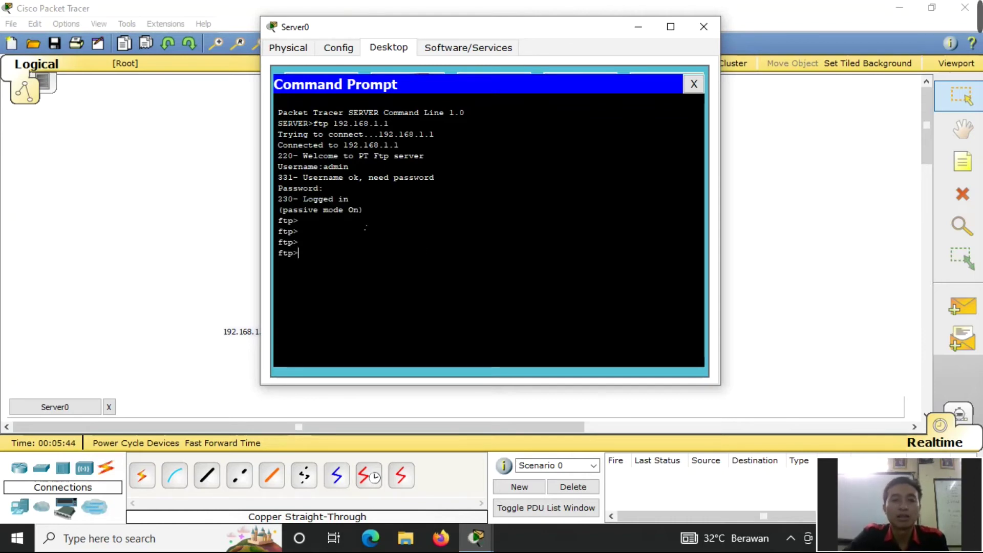
- Run dir to list the FTP server's 16 .bin files
left_click_drag(363, 210, 280, 210)
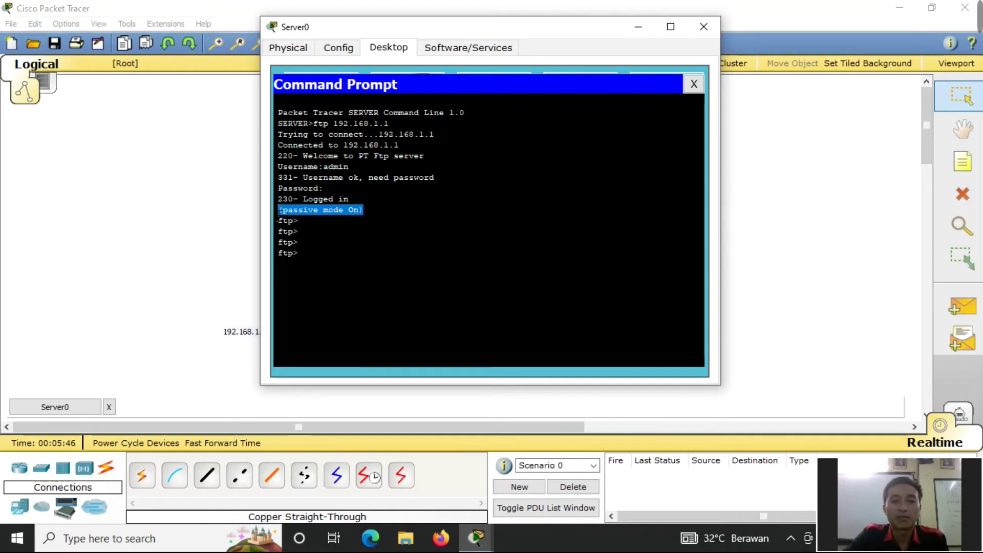
left_click(311, 241)
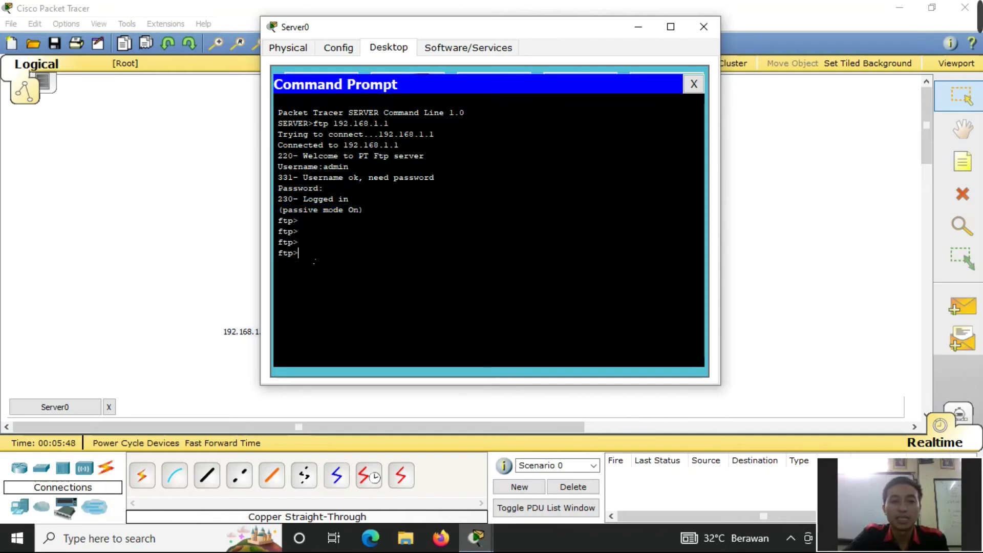
type("d")
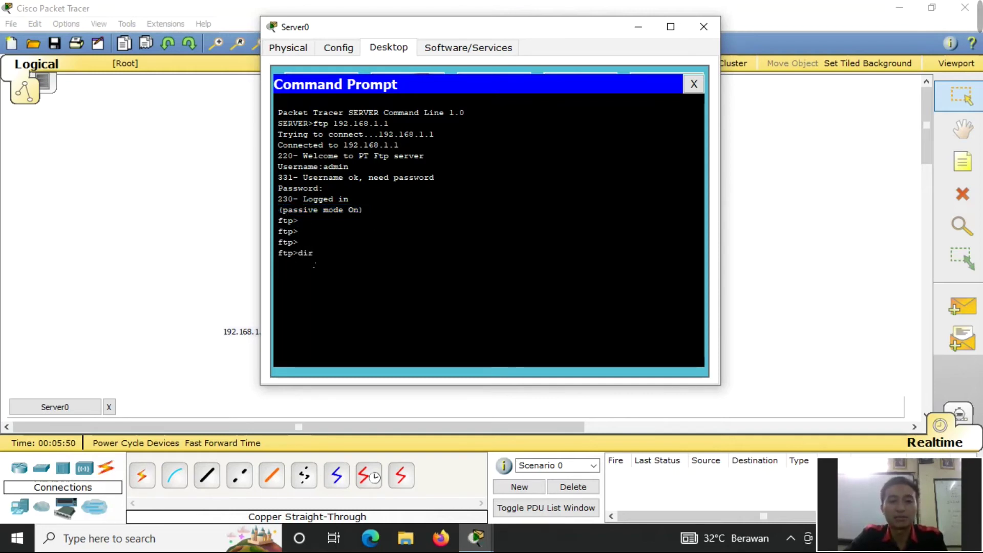
type("ir")
key("Return")
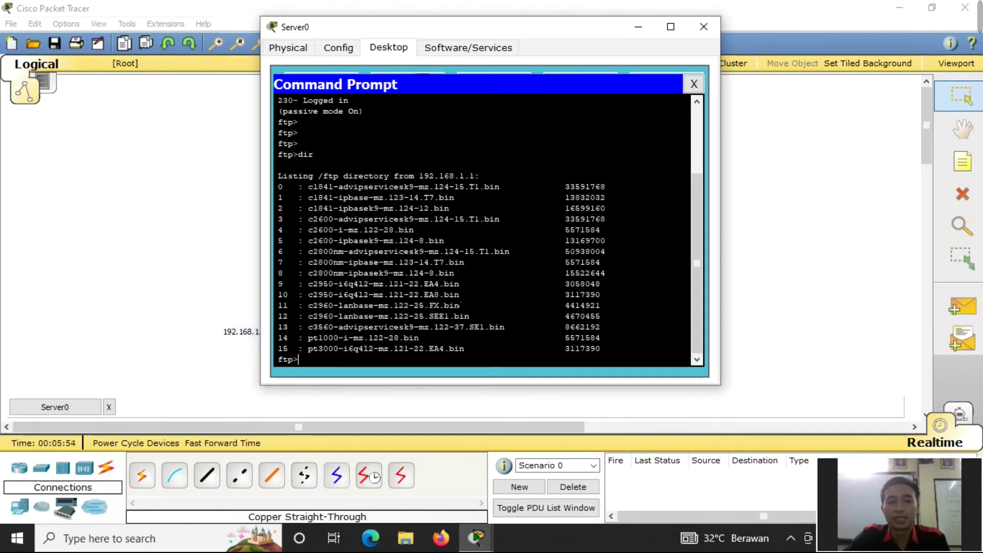
- In Server0's Text Editor, write 'tes', save it as tes.txt, and close the editor
left_click(693, 86)
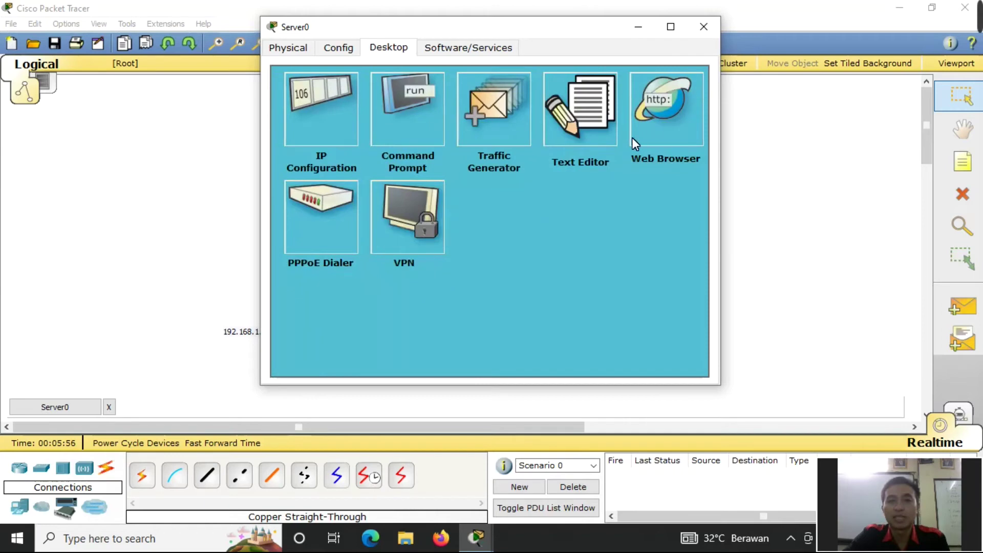
left_click(573, 138)
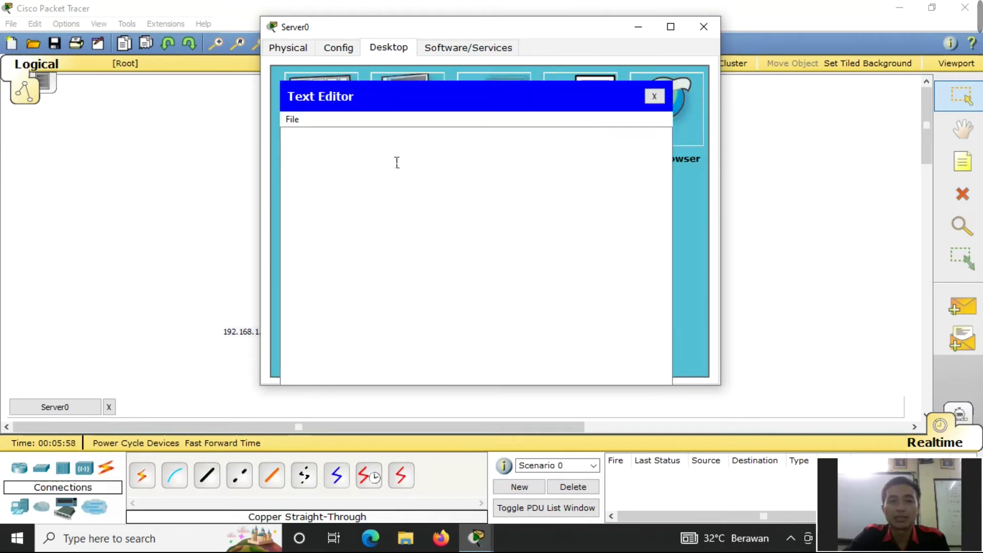
left_click(336, 164)
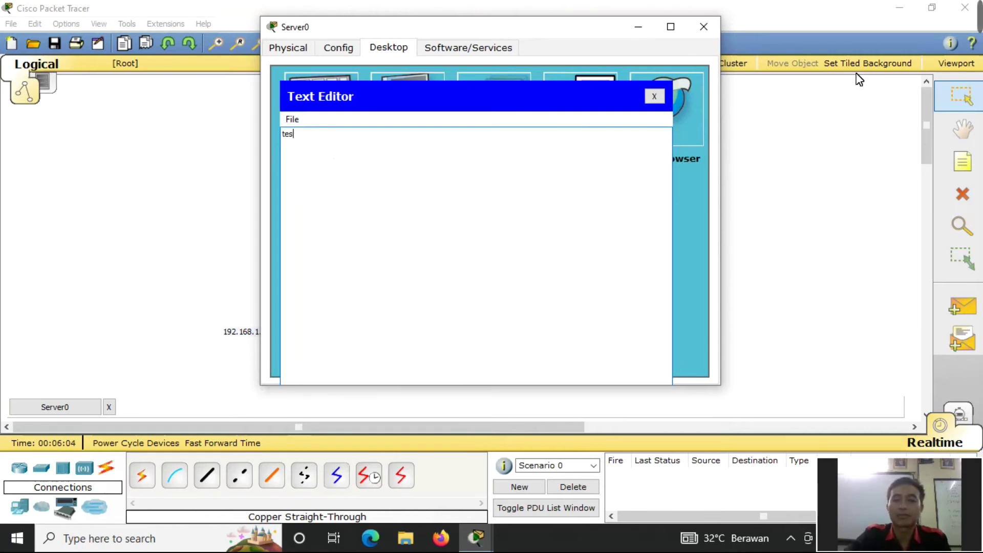
left_click(293, 119)
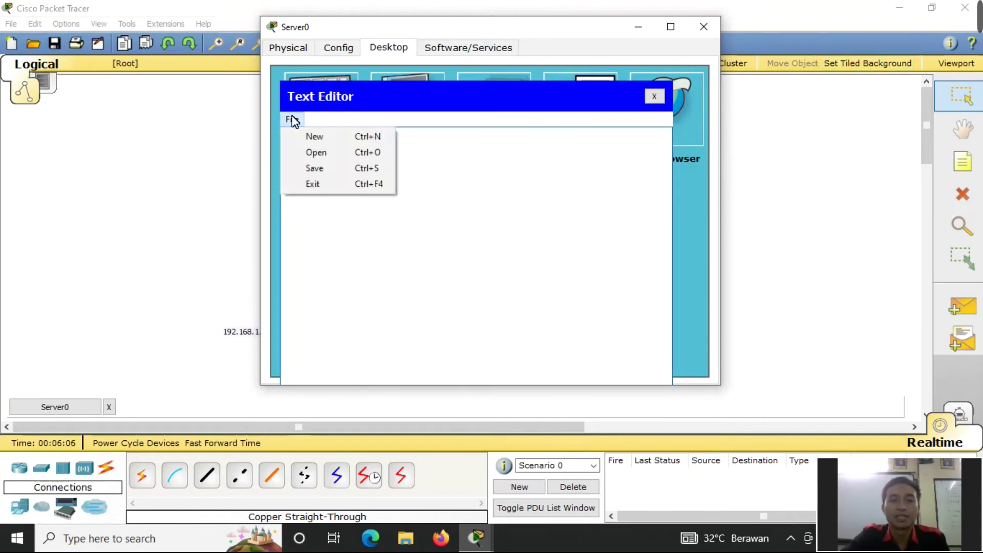
left_click(316, 169)
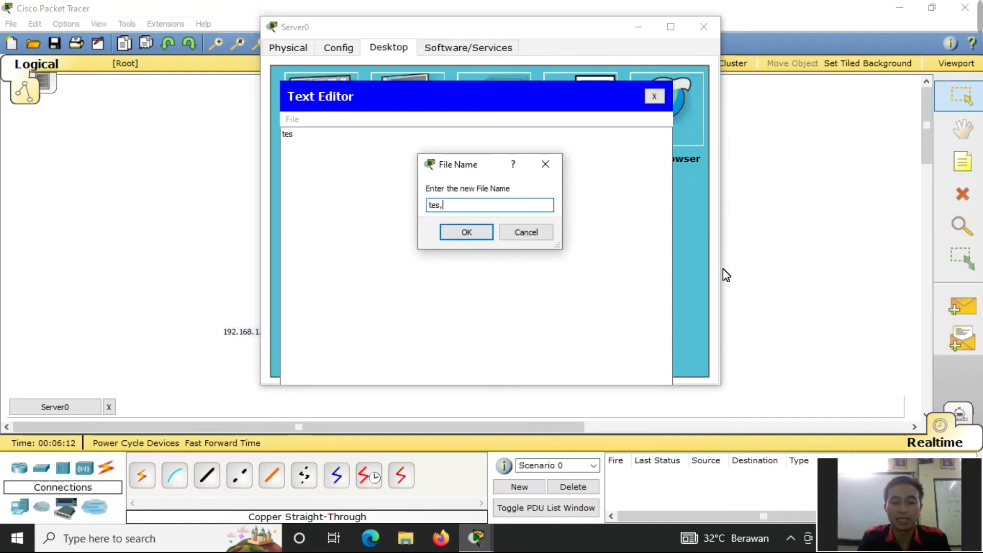
type("tes.txt")
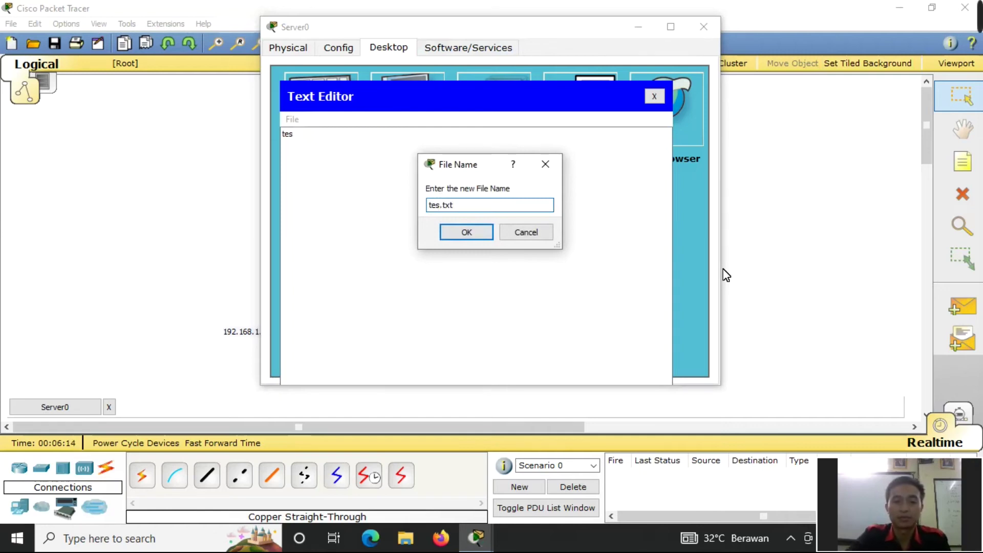
left_click(467, 233)
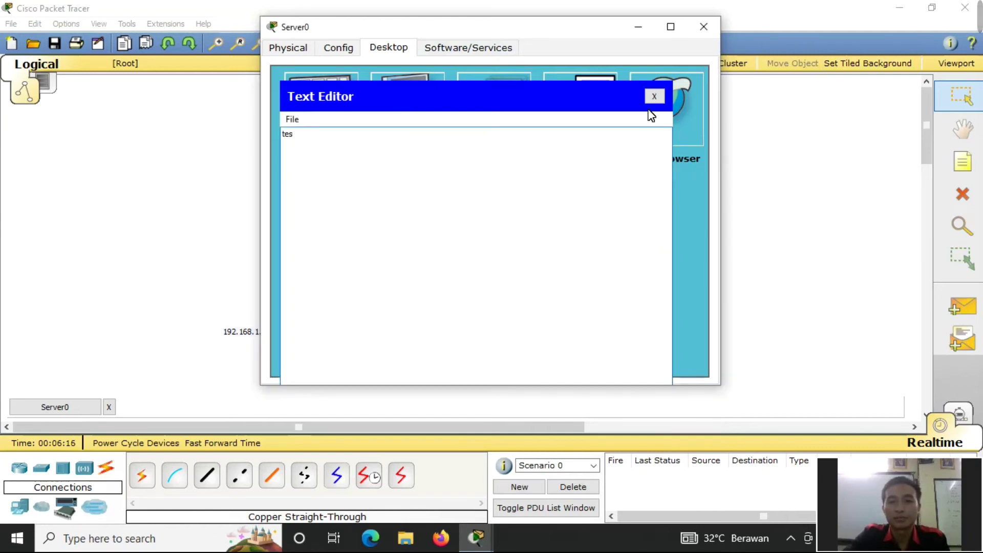
left_click(653, 97)
- Upload tes.txt with put and confirm it appears in the dir listing
left_click(423, 119)
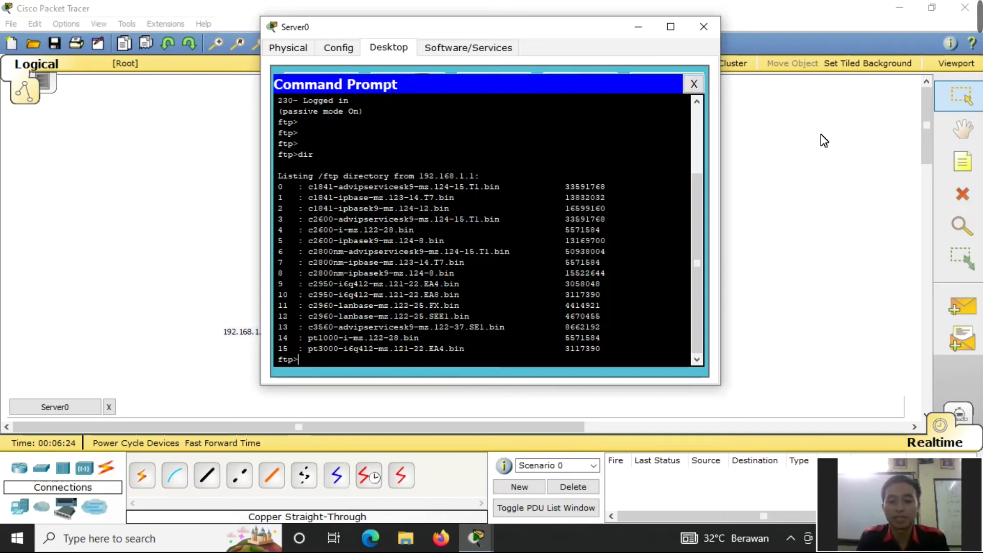
type("ut")
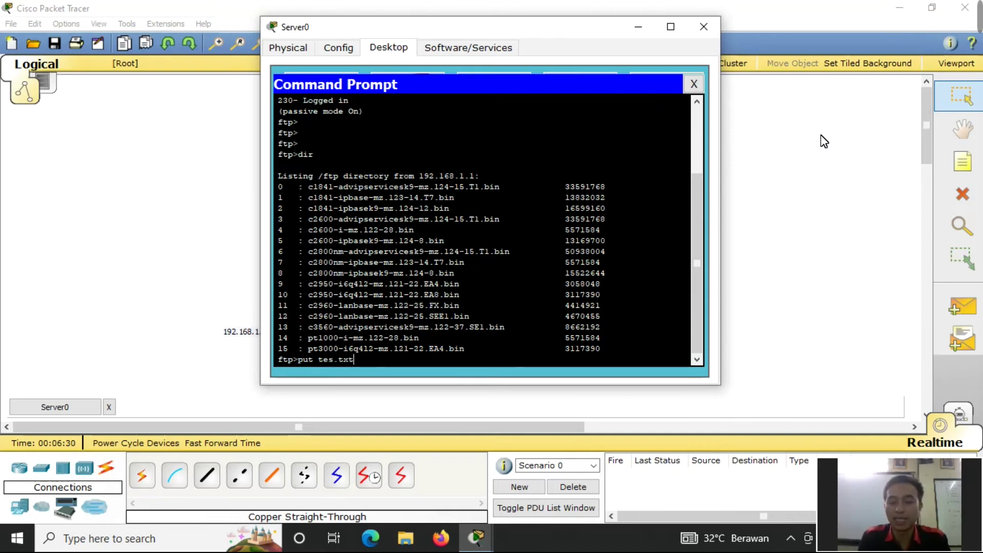
type(" tes.txt")
key("Return")
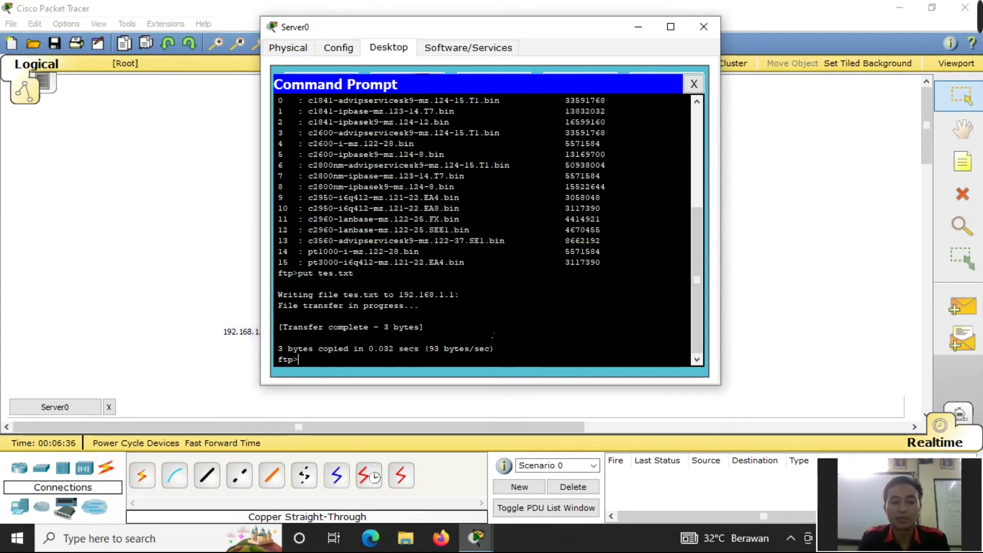
type("dir")
key("Return")
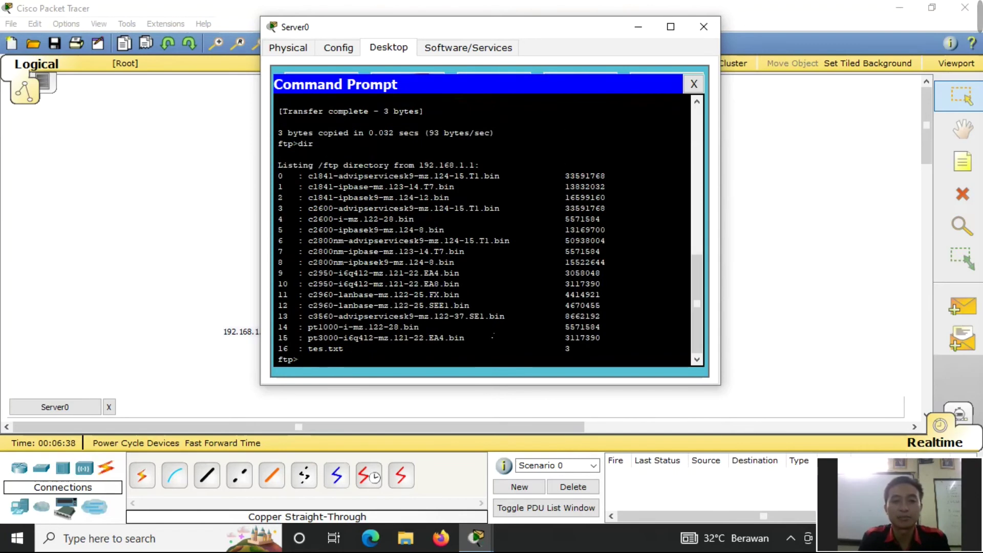
left_click_drag(474, 338, 278, 165)
left_click_drag(353, 349, 283, 338)
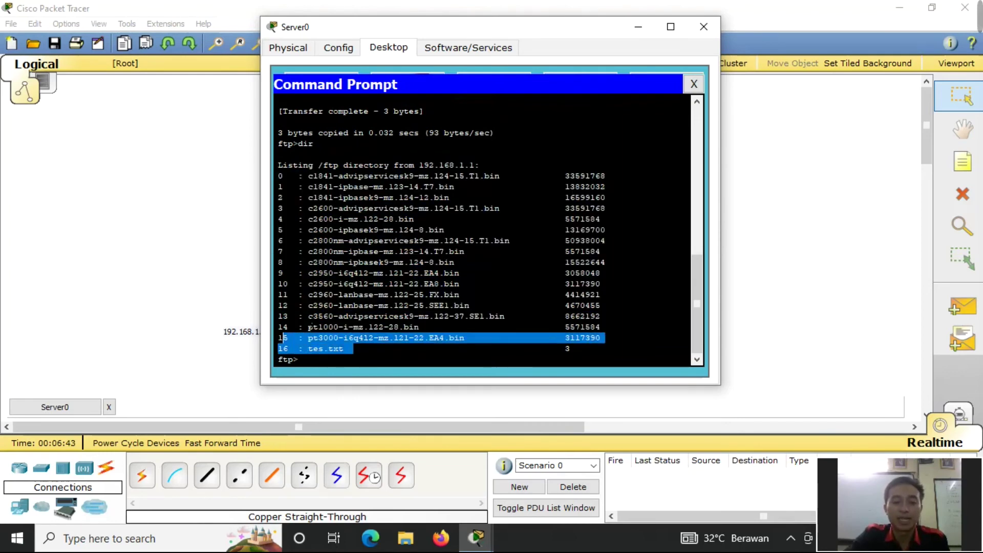
left_click(334, 368)
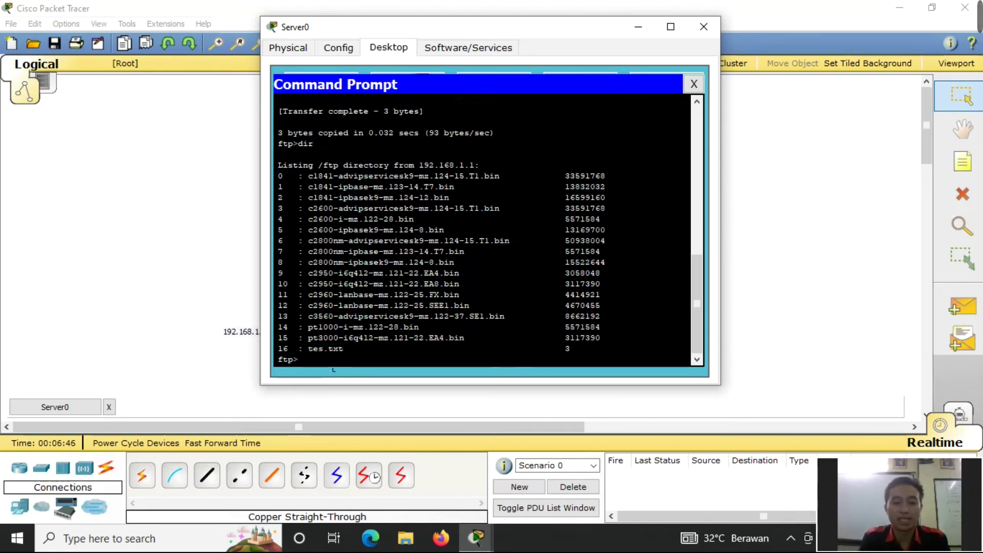
- Download tes.txt back with get tes.txt and close Server0's window
type("get ")
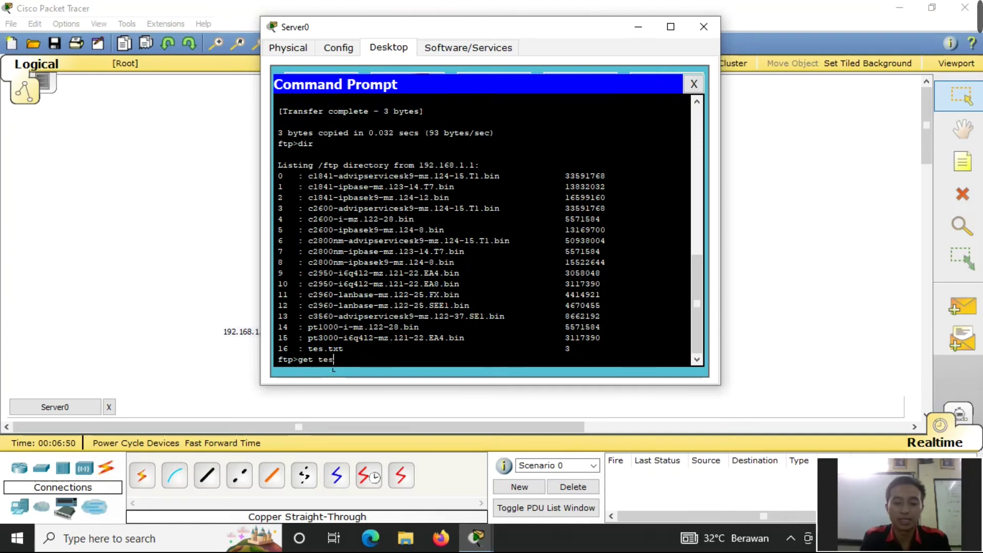
type("tes.txt")
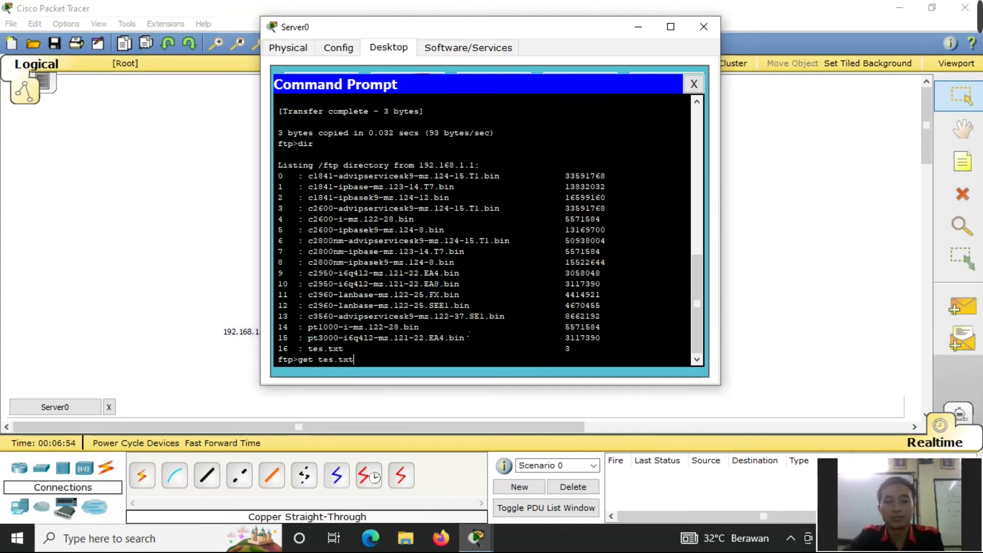
key("Return")
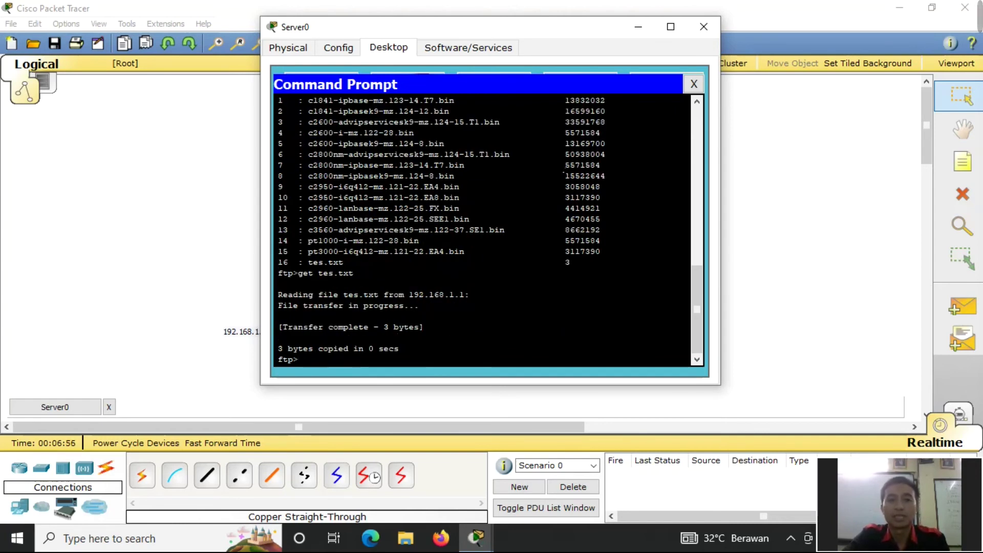
left_click(699, 27)
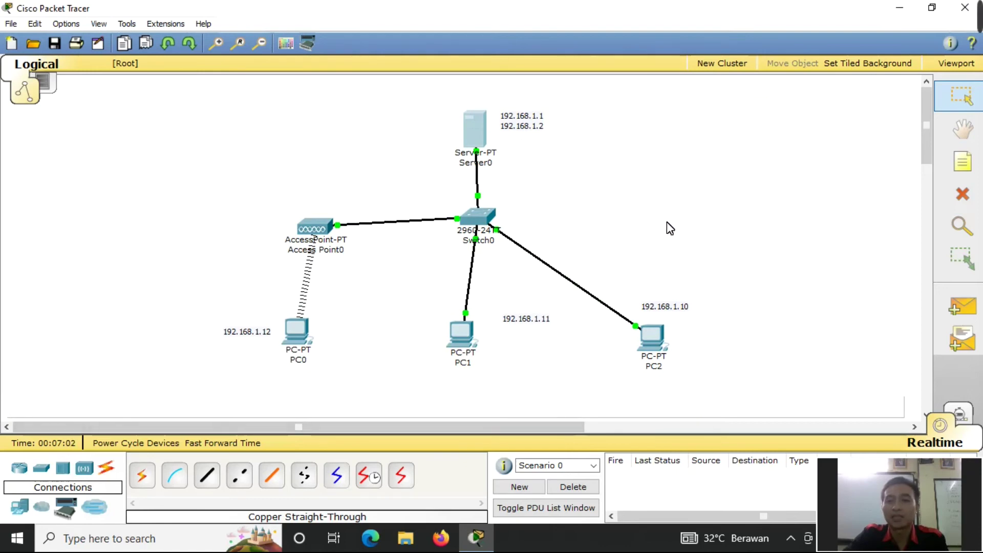
- Send simple PDU pings from PC2, PC1 and PC0 to Server0, then delete all scenario results
left_click(967, 302)
left_click(652, 337)
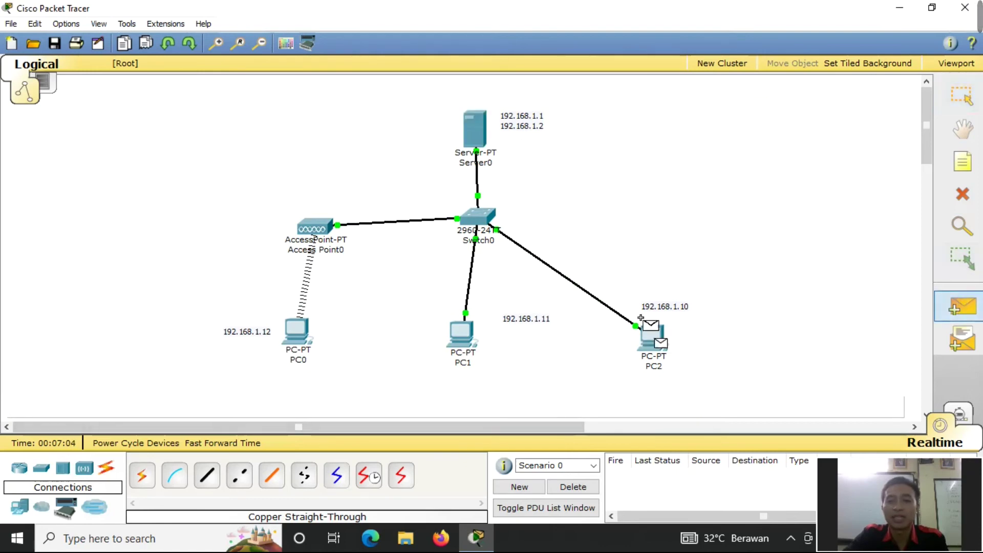
left_click(486, 134)
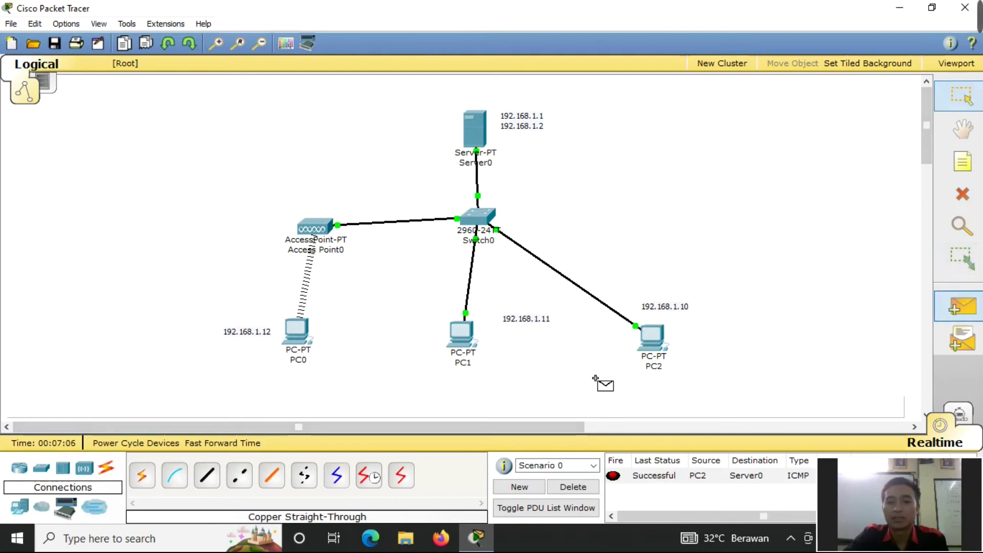
left_click(456, 338)
left_click(474, 131)
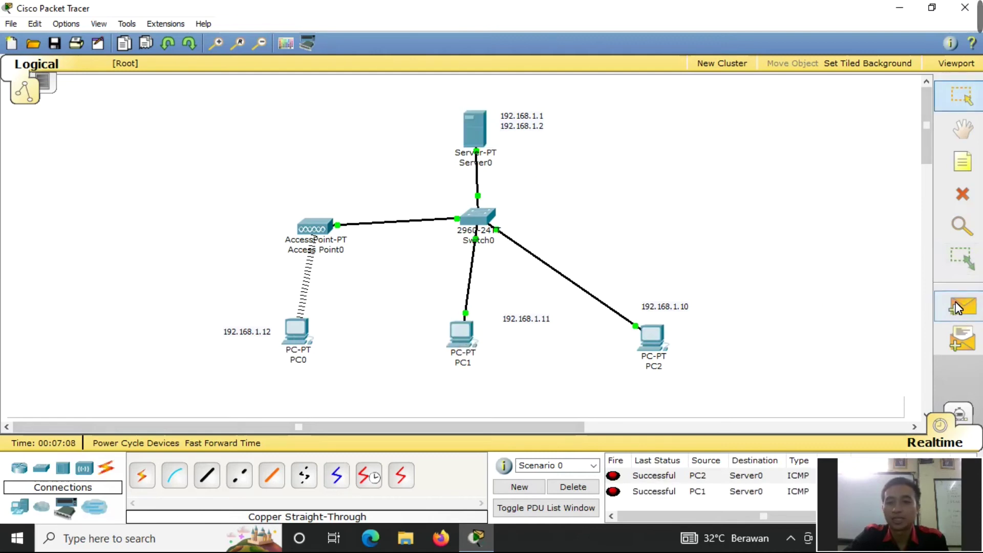
left_click(303, 337)
left_click(478, 139)
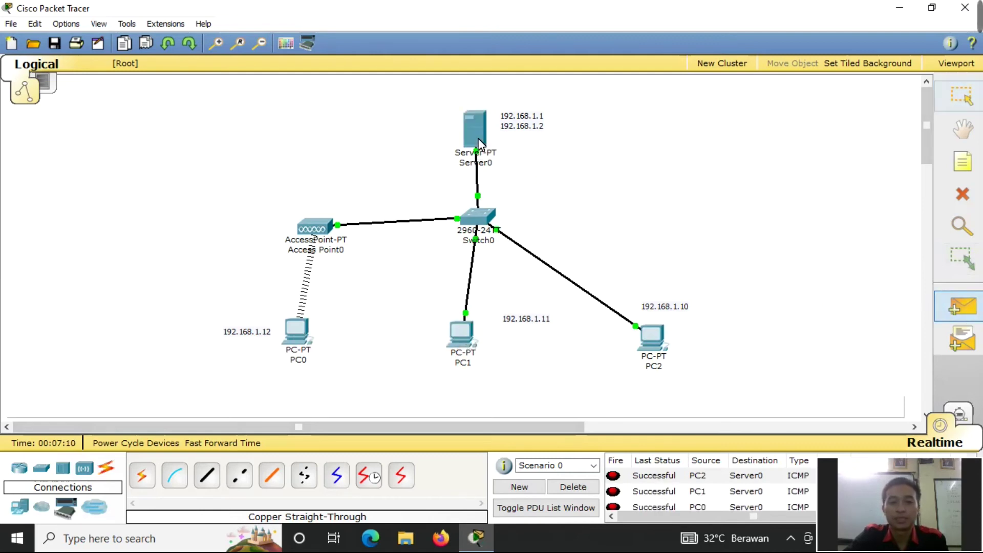
left_click(573, 486)
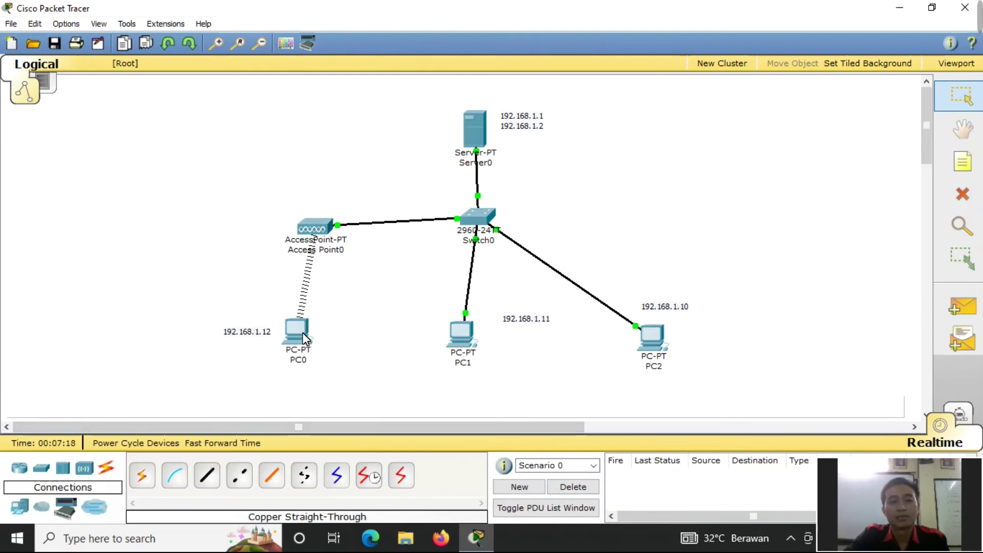
- Open PC0's Command Prompt and run dir
mouse_move(301, 333)
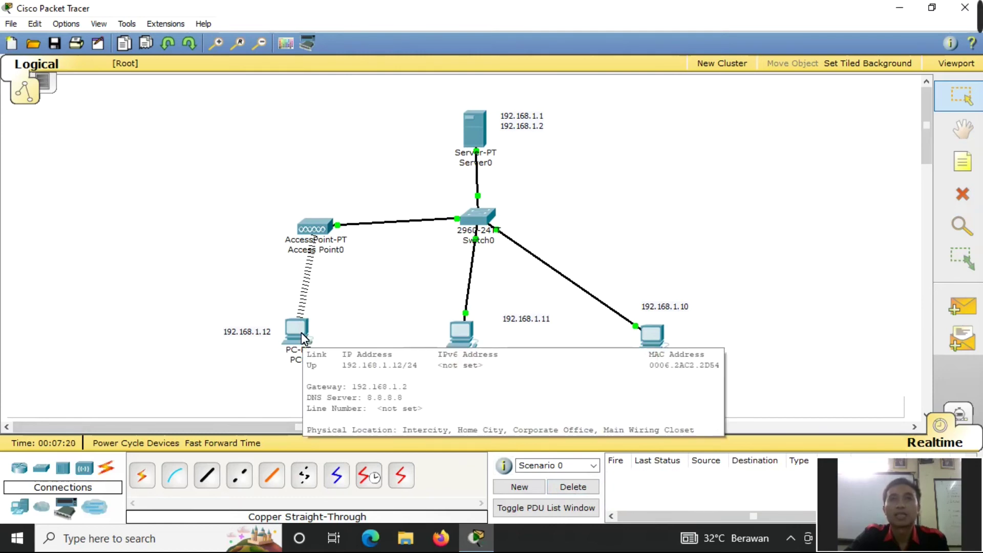
left_click(301, 331)
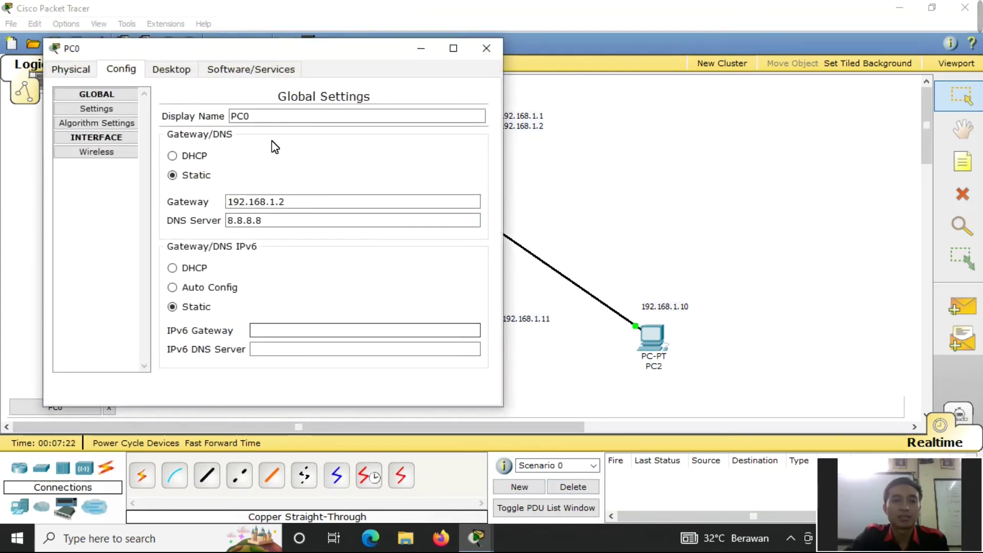
left_click(183, 70)
left_click(355, 145)
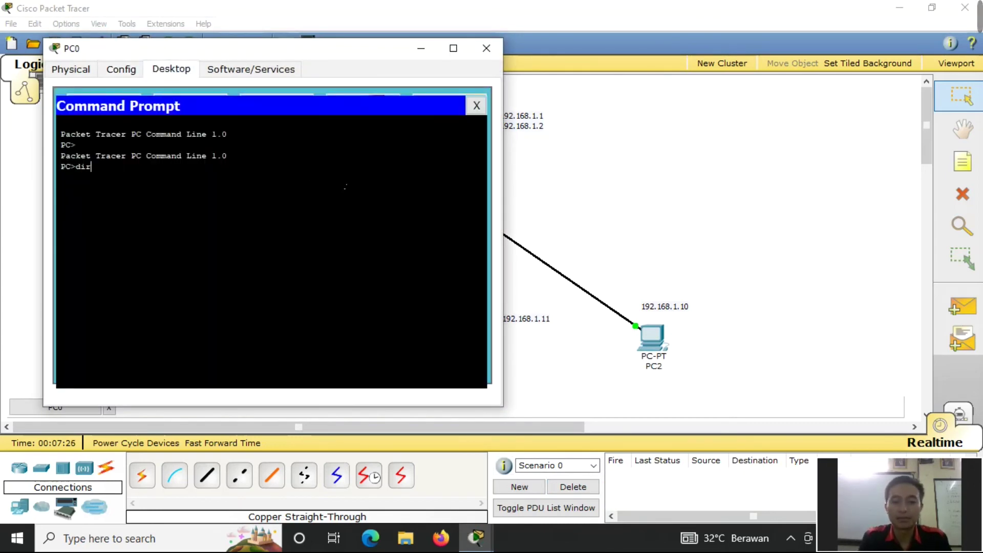
type("dir")
key("Return")
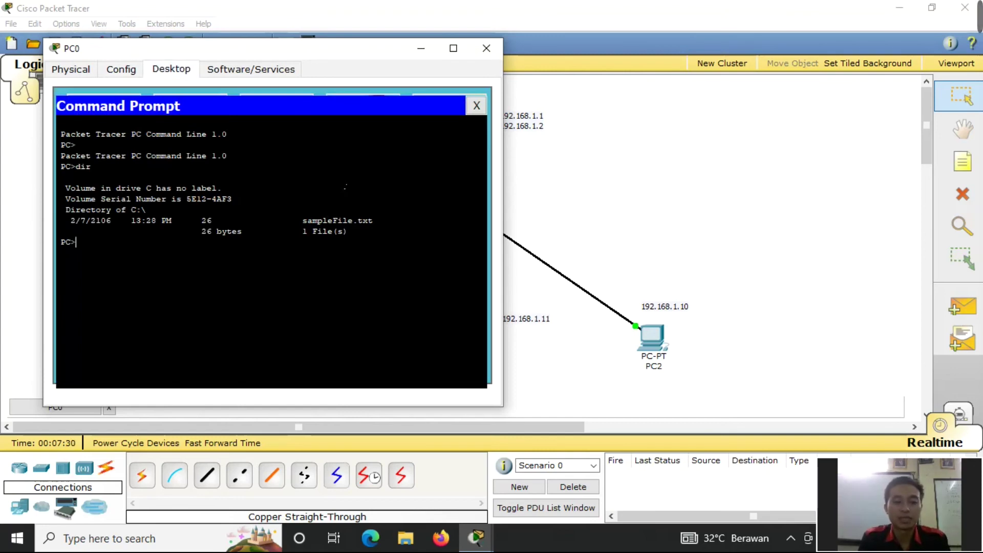
- Connect PC0 to FTP at 192.168.1.1, log in with the username and password, and list files
type("ft")
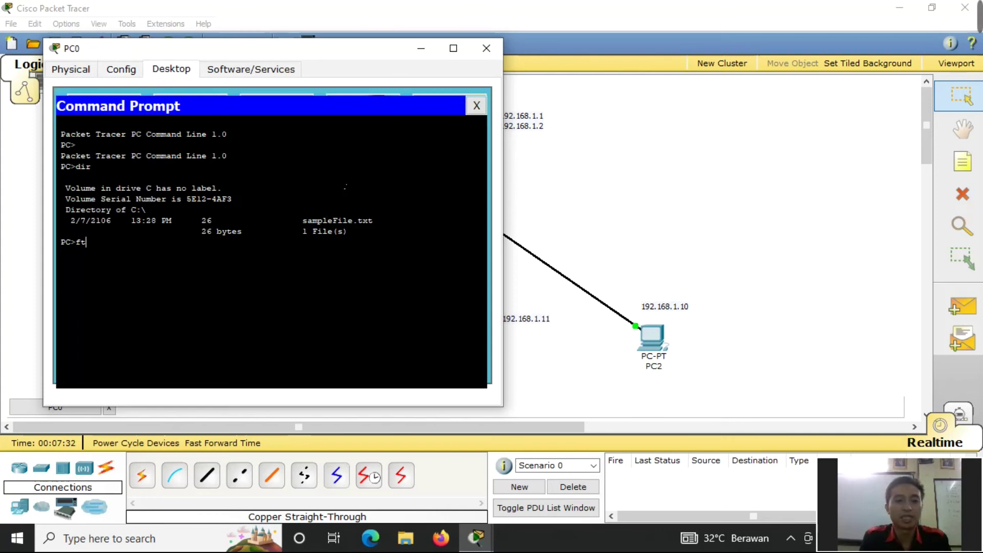
type("p 192.168.1.1")
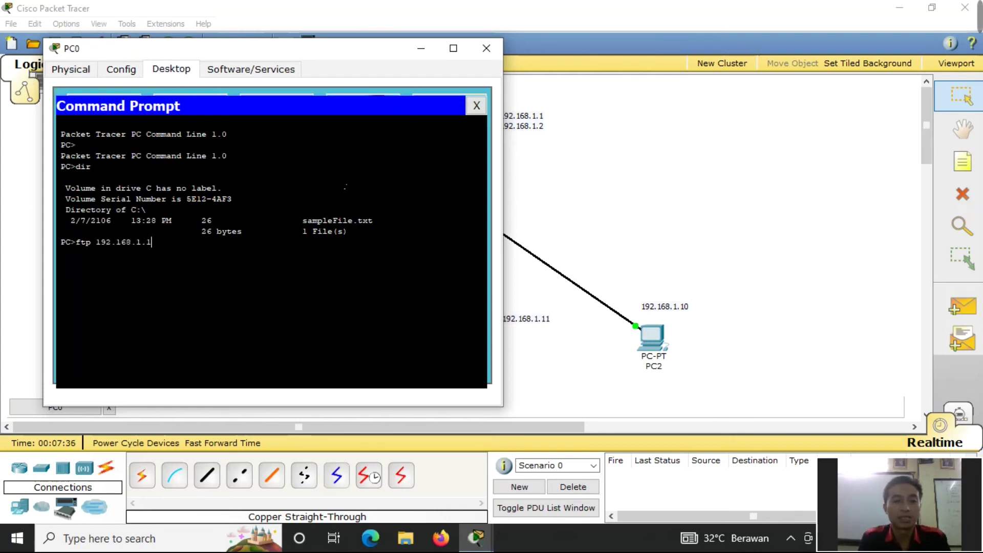
key("Return")
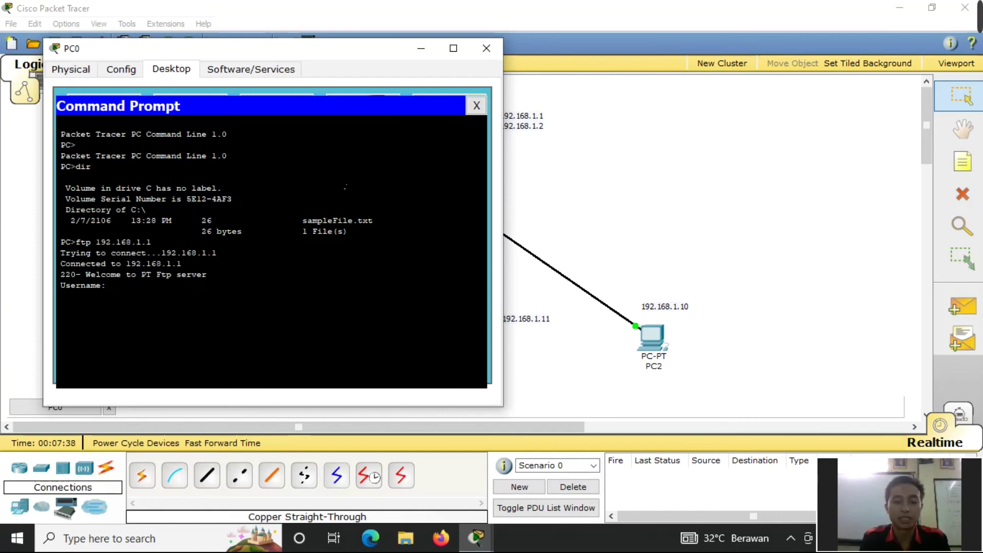
type("admin")
key("Return")
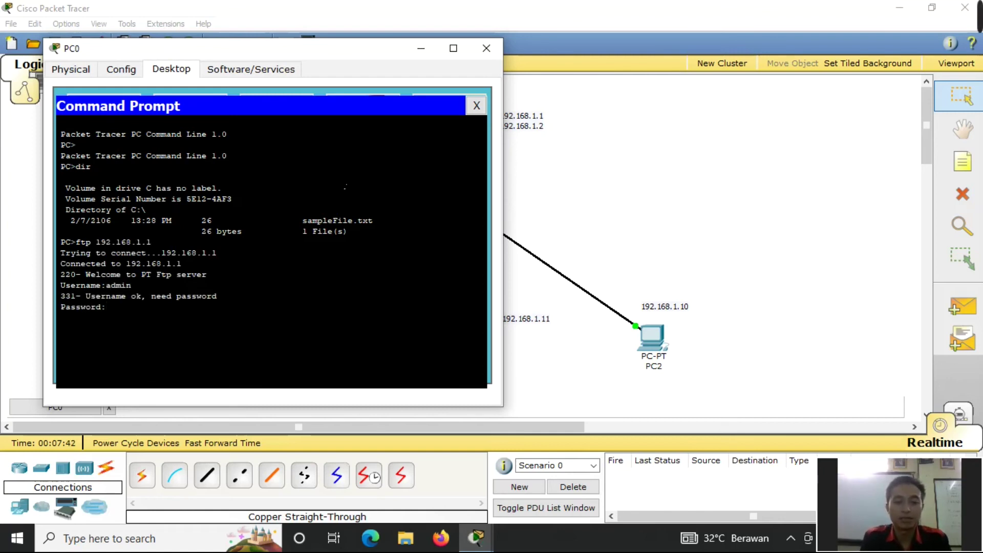
key("Return")
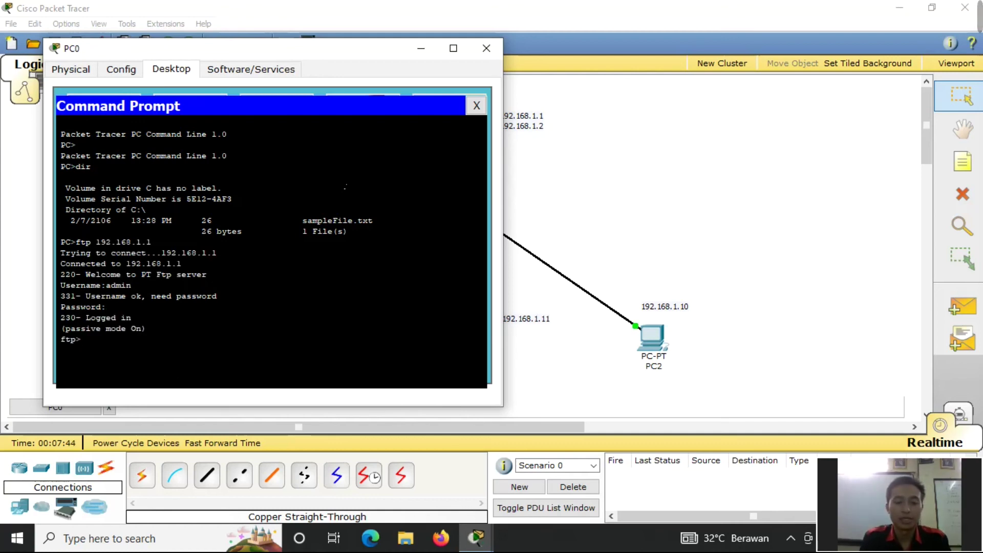
type("dir")
key("Return")
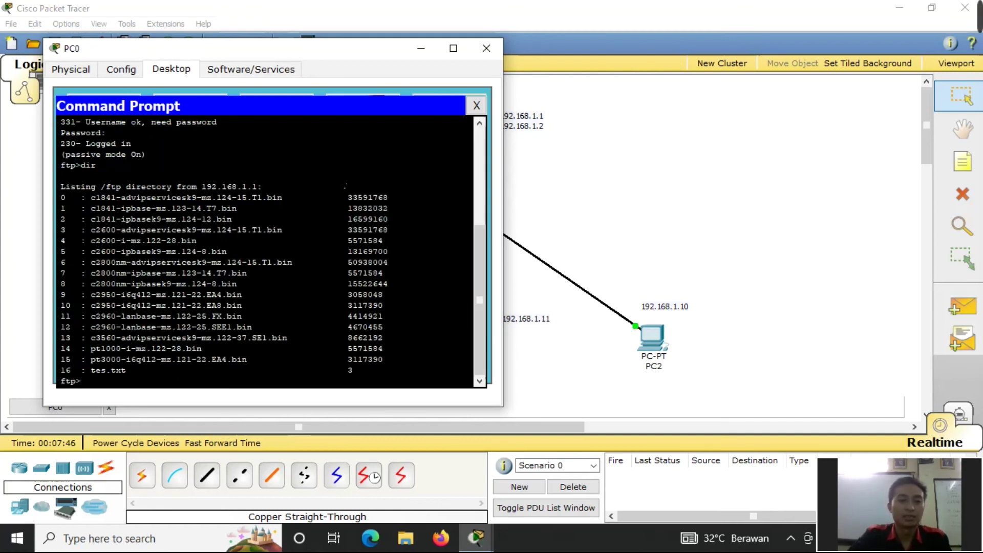
- Download tes.txt (3 bytes) to PC0 with get, then close the command prompt
left_click_drag(127, 252, 102, 231)
left_click(117, 358)
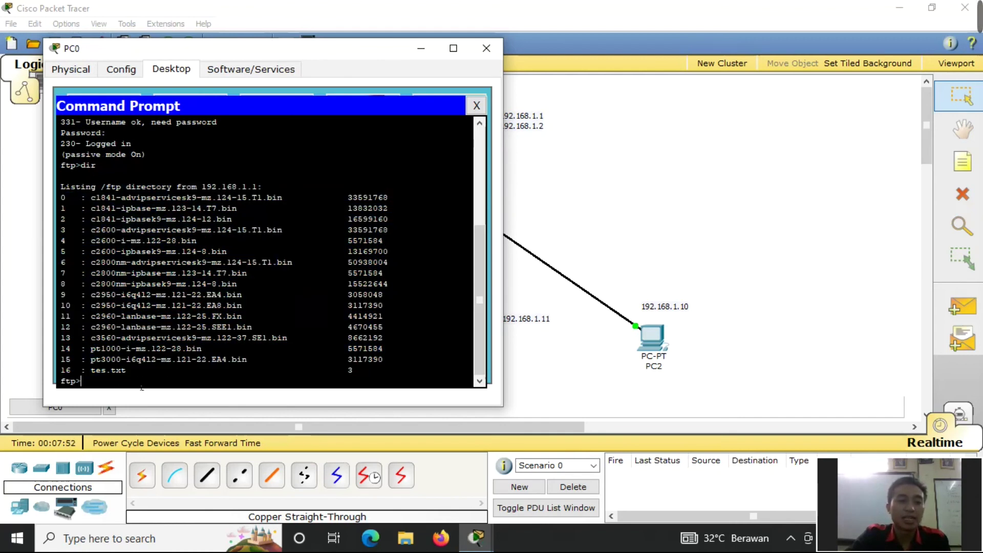
type("get tes.txt")
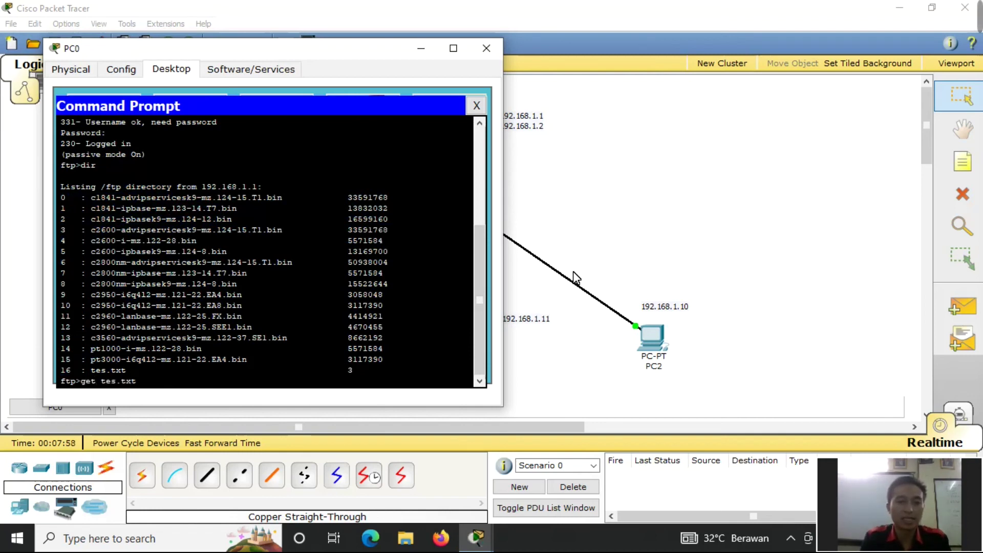
key("Return")
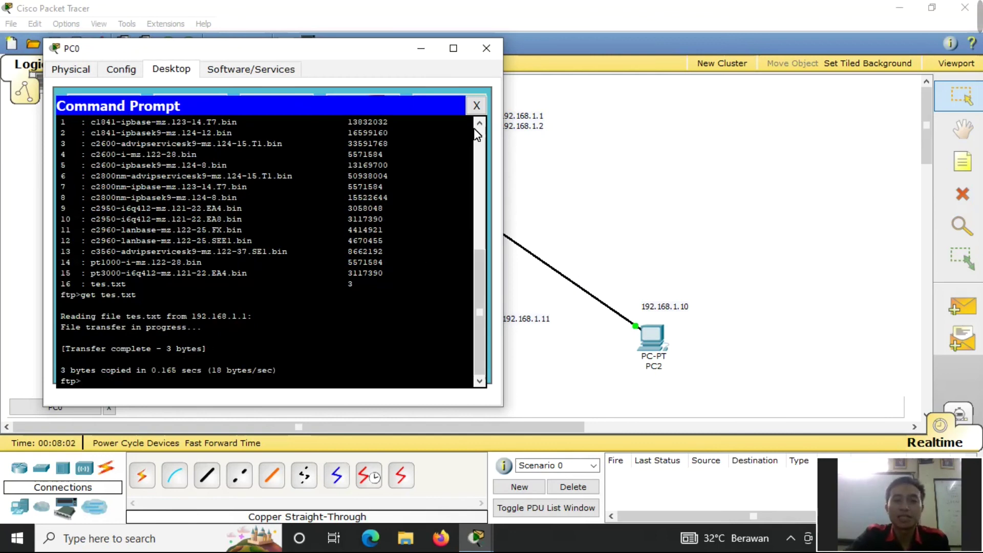
left_click(477, 105)
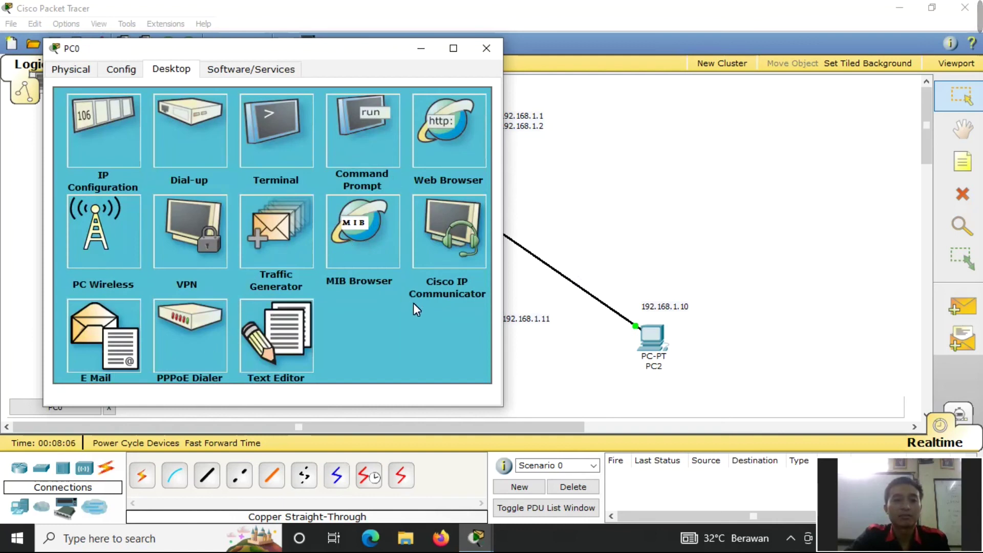
- Open tes.txt in PC0's Text Editor to verify it reads 'tes', then close the editor and PC0's window
left_click(283, 321)
left_click(75, 141)
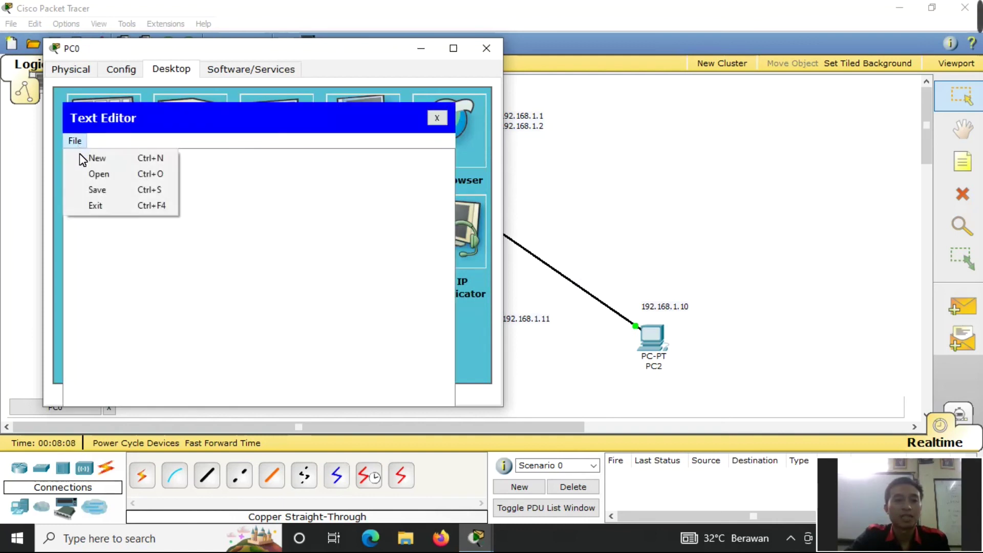
left_click(96, 180)
left_click(174, 213)
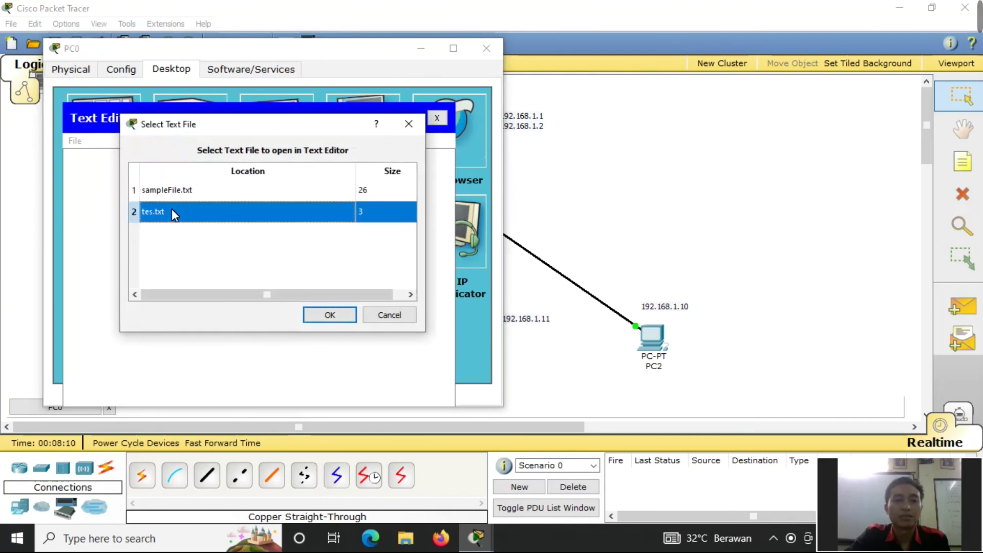
left_click(329, 315)
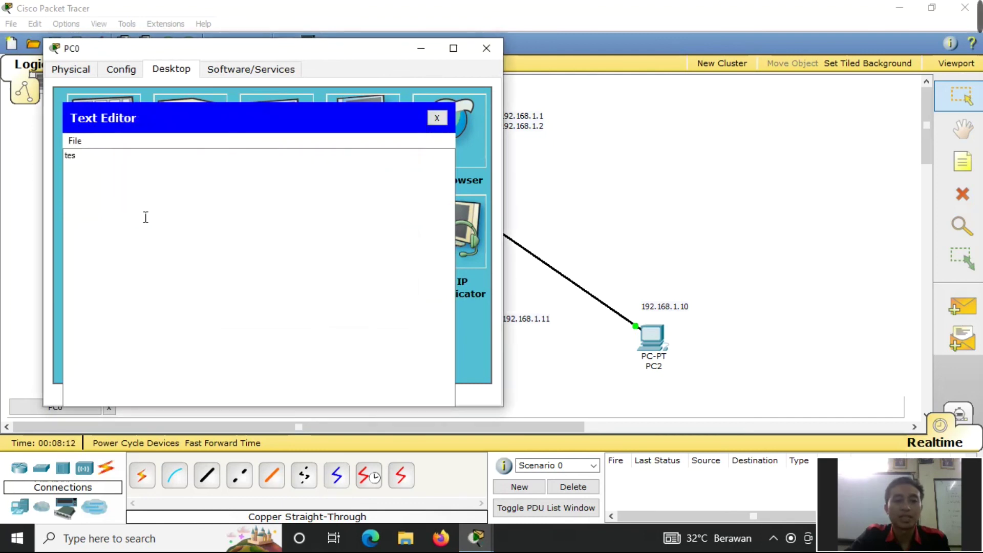
left_click(437, 118)
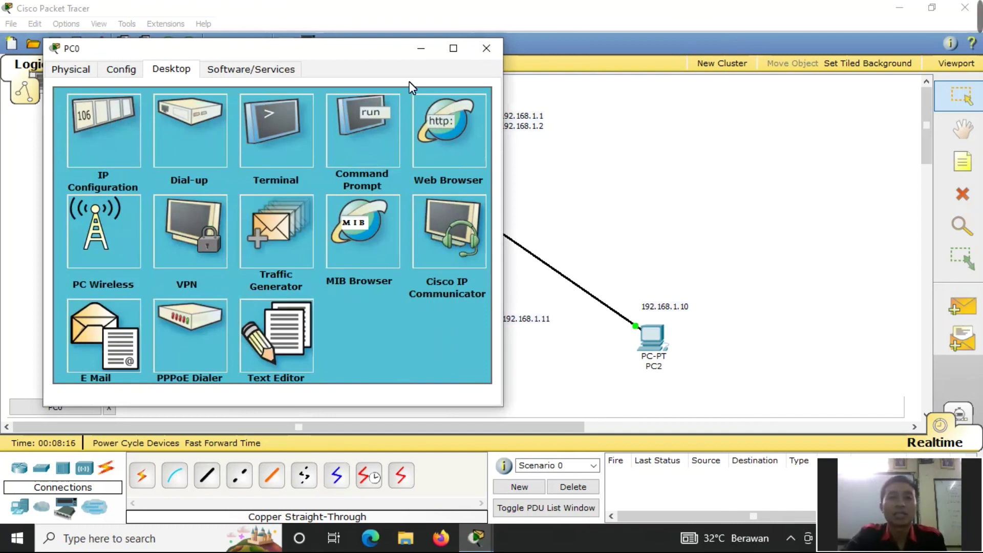
left_click_drag(346, 53, 526, 35)
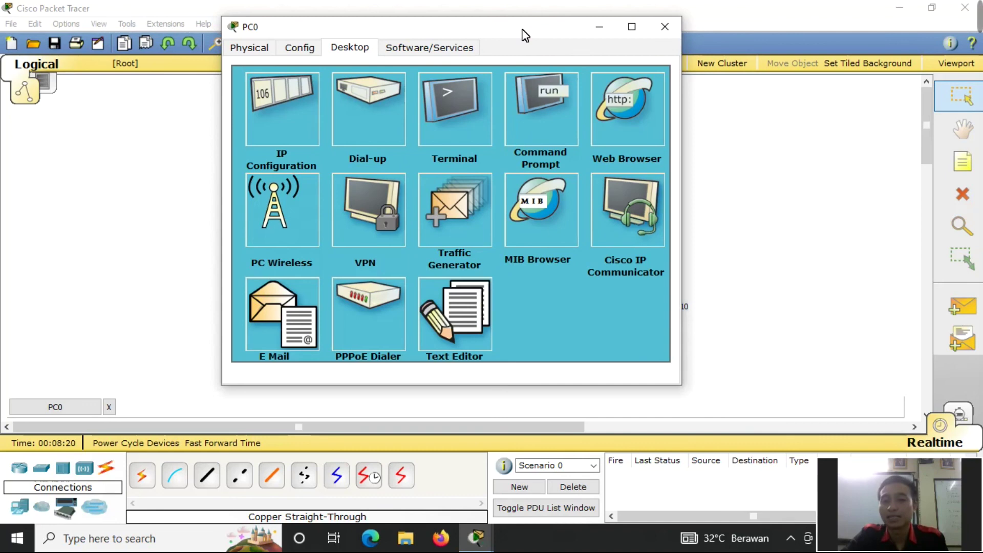
left_click(663, 33)
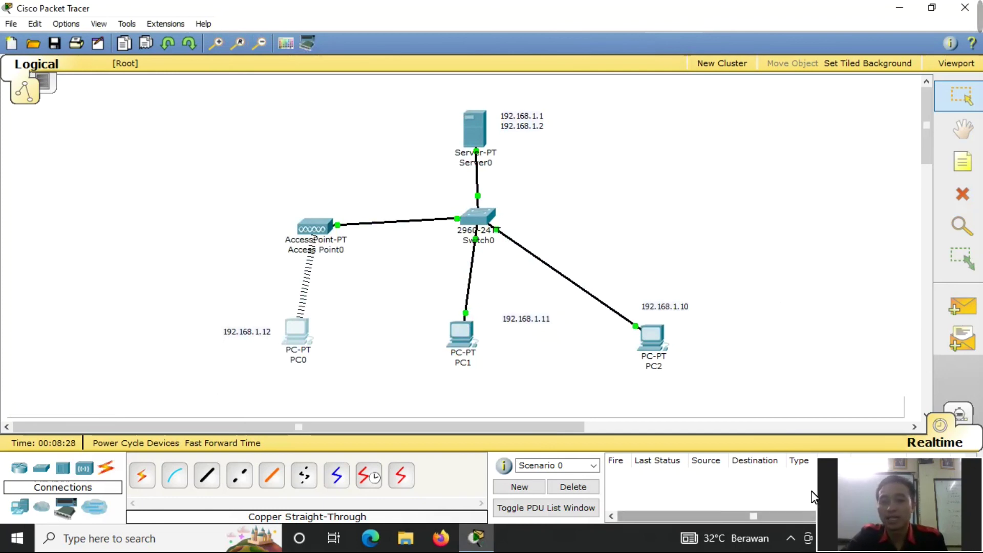
left_click(965, 7)
left_click(439, 282)
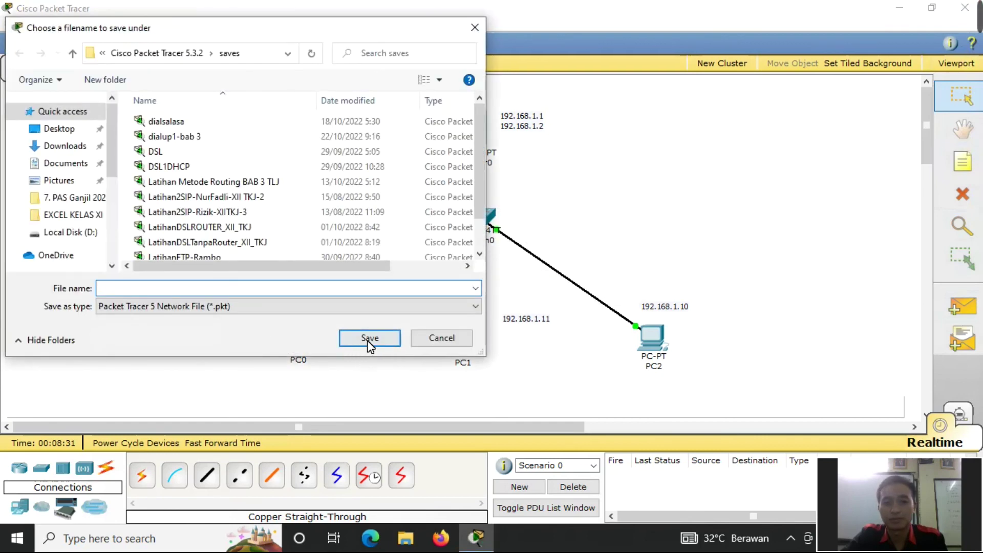
left_click(476, 30)
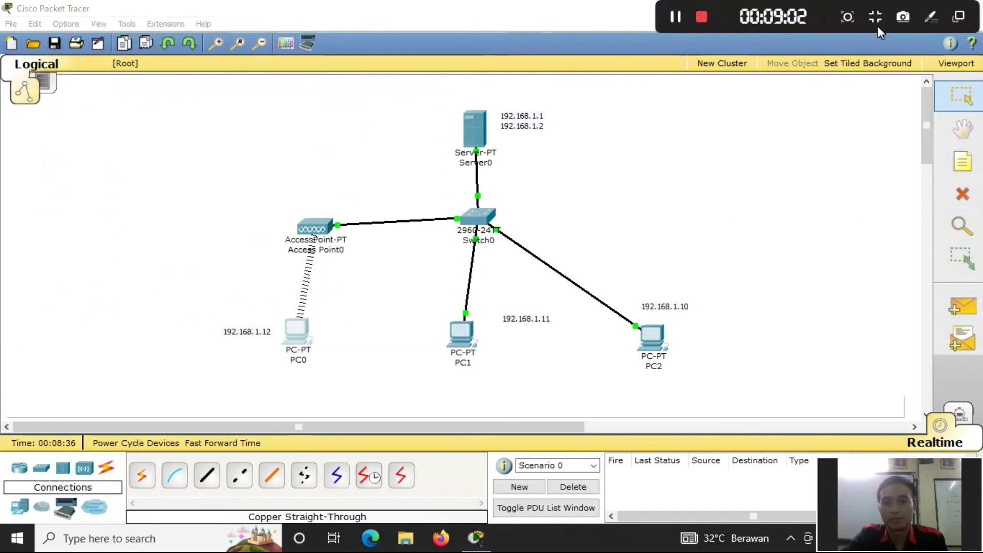